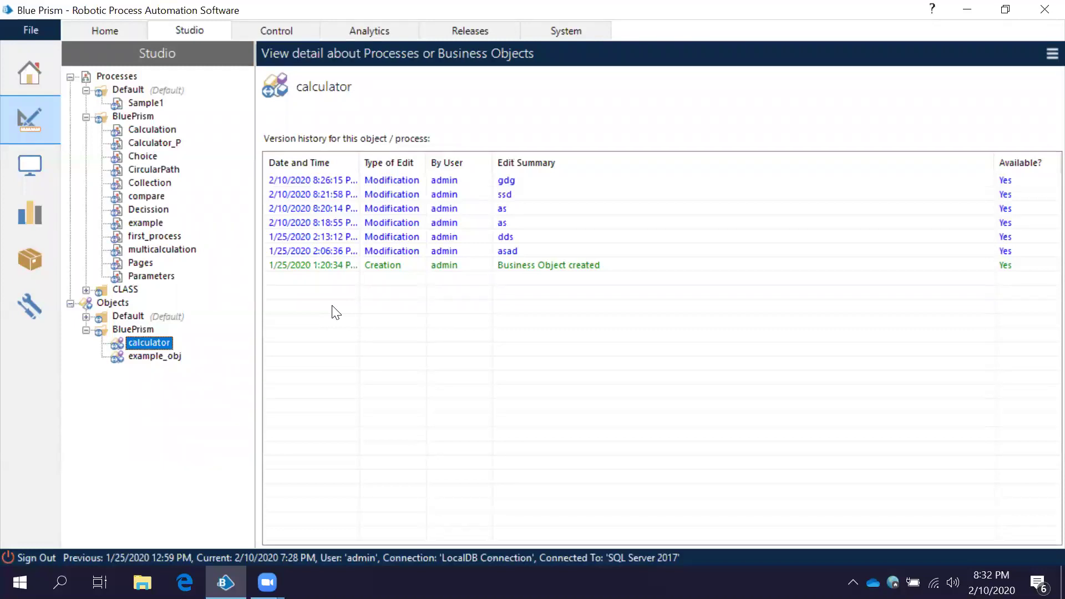
Open the calculator business object maximized and launch its Application Modeller.
double_click(161, 345)
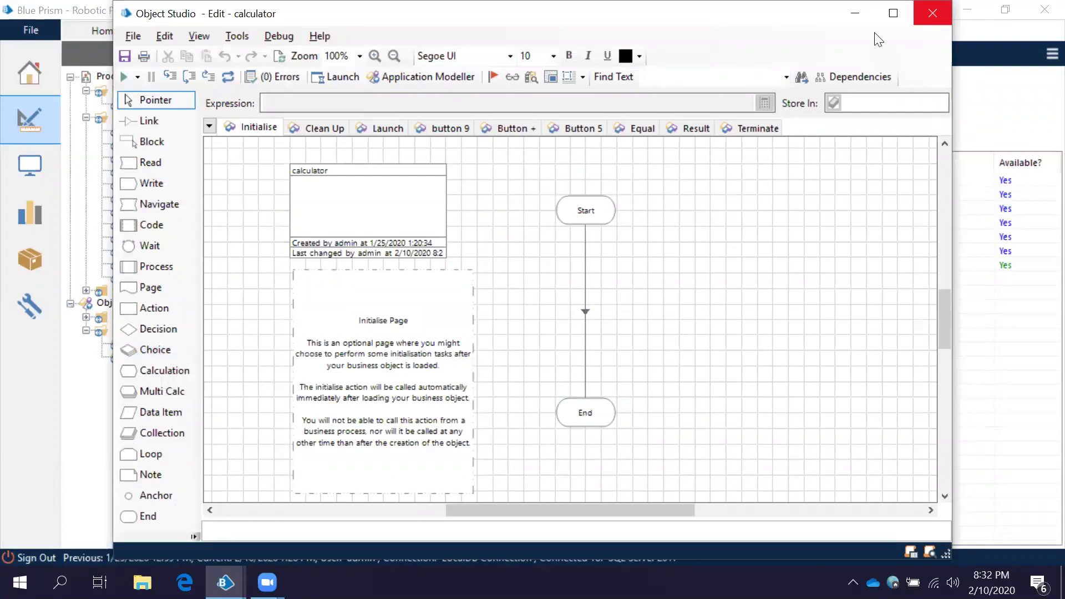
left_click(893, 14)
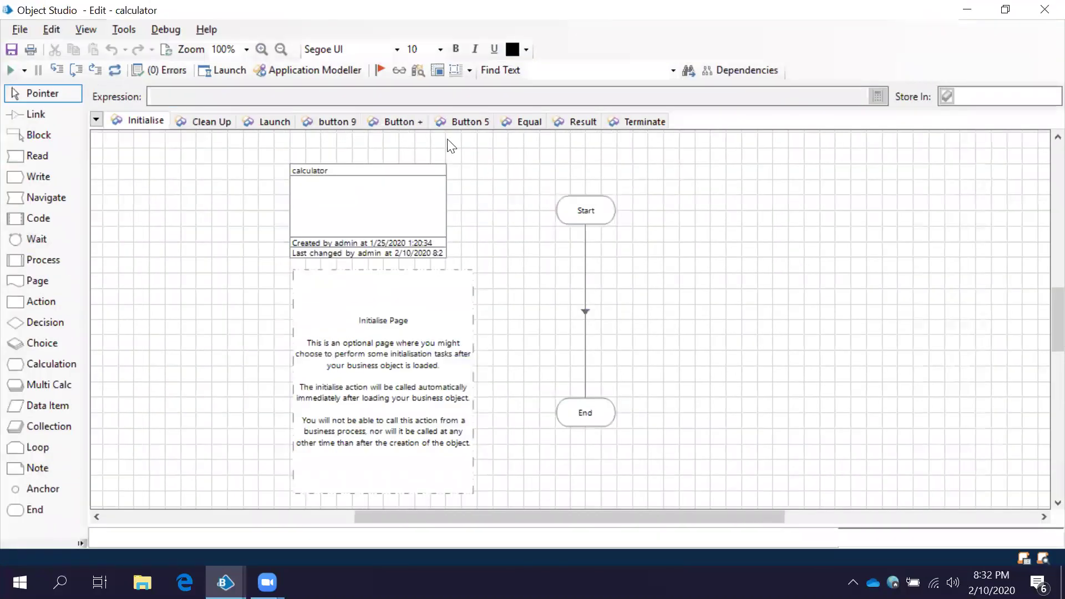
left_click(314, 69)
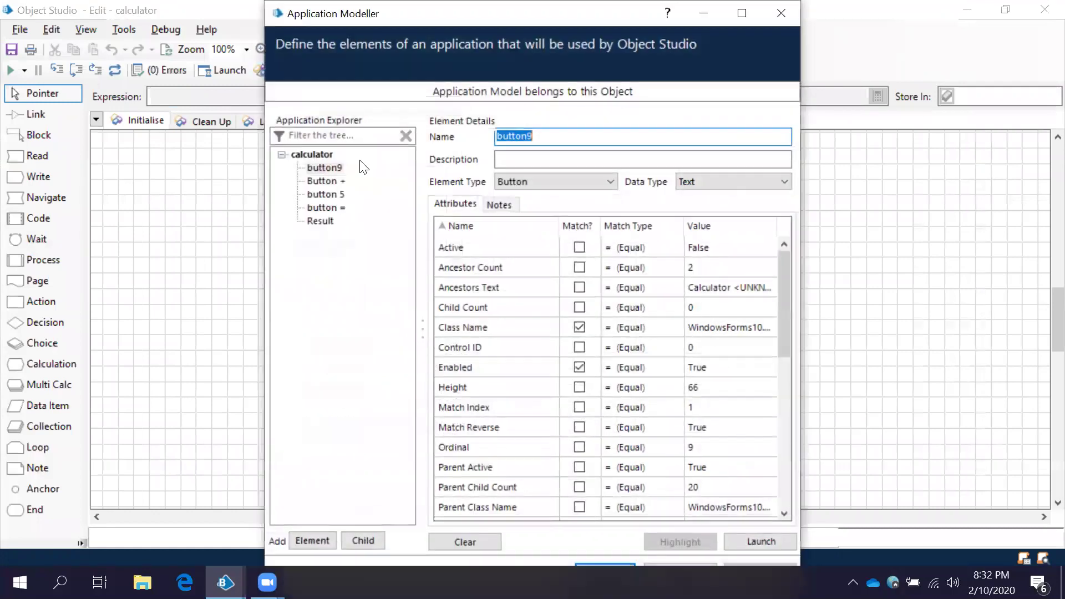
Review the button9, button = and Result elements, moving Button + below button 5.
left_click(332, 167)
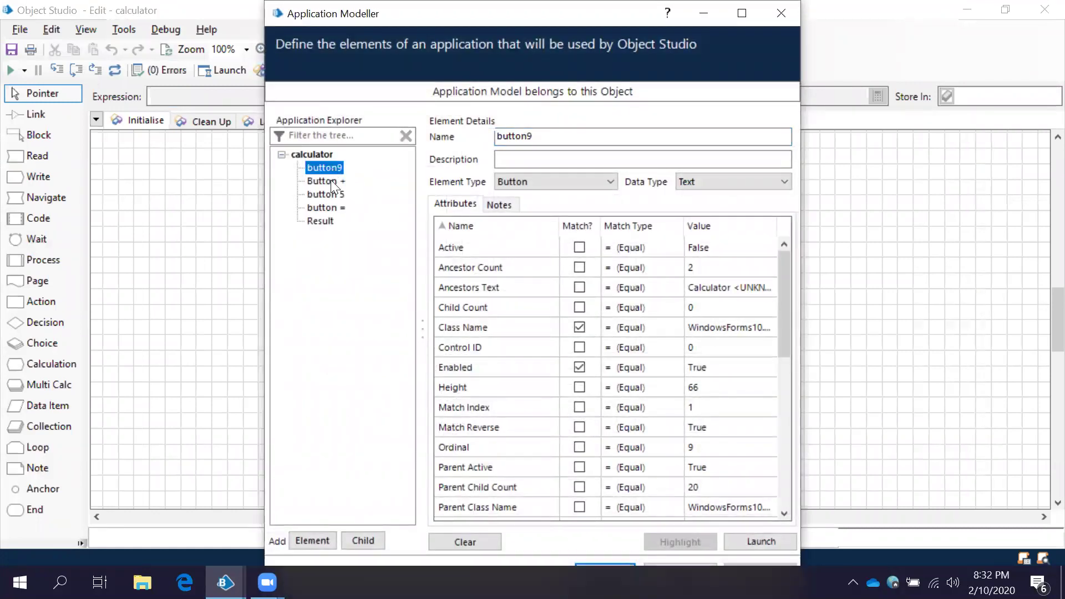
left_click_drag(330, 181, 328, 197)
left_click(326, 209)
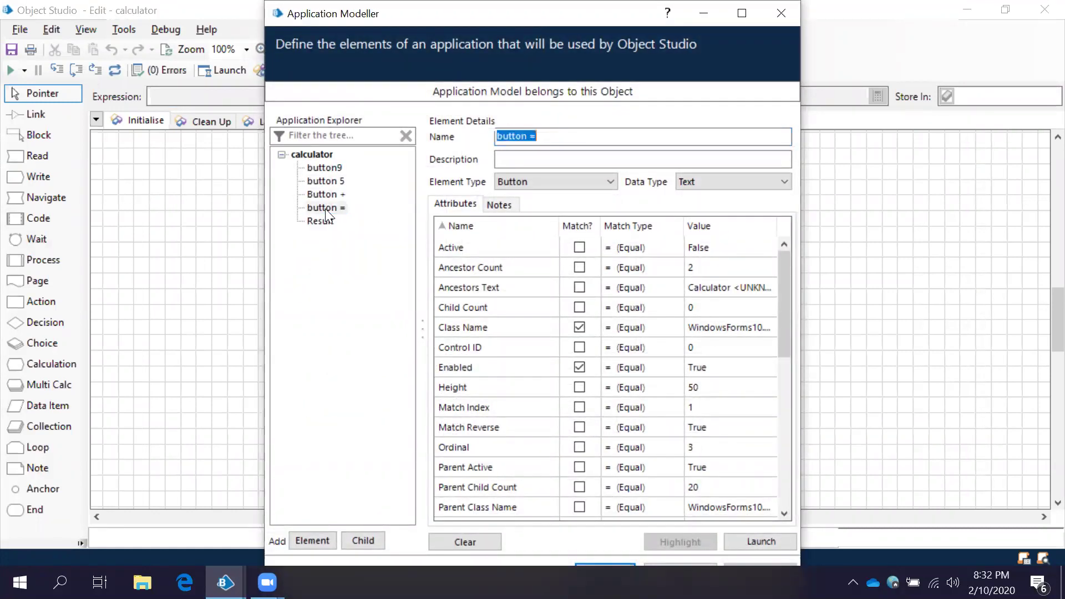
left_click(323, 217)
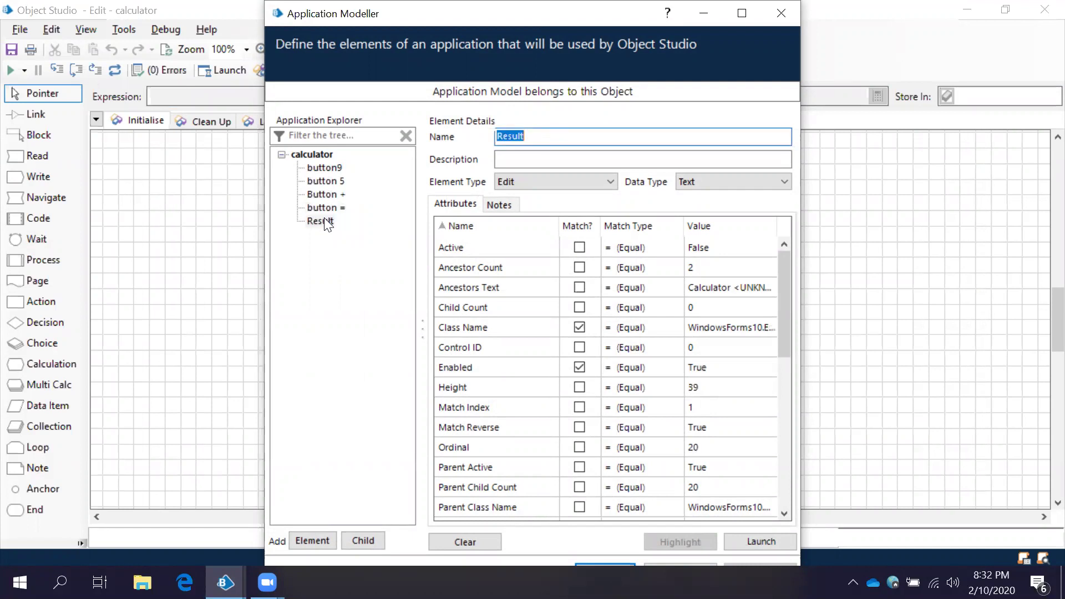
left_click(324, 167)
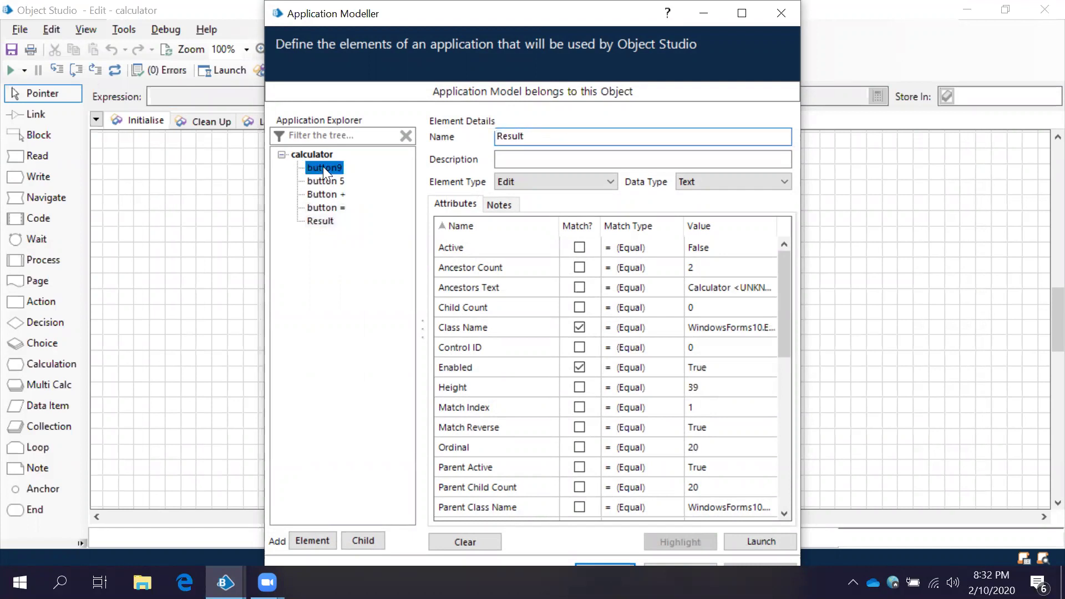
left_click(576, 220)
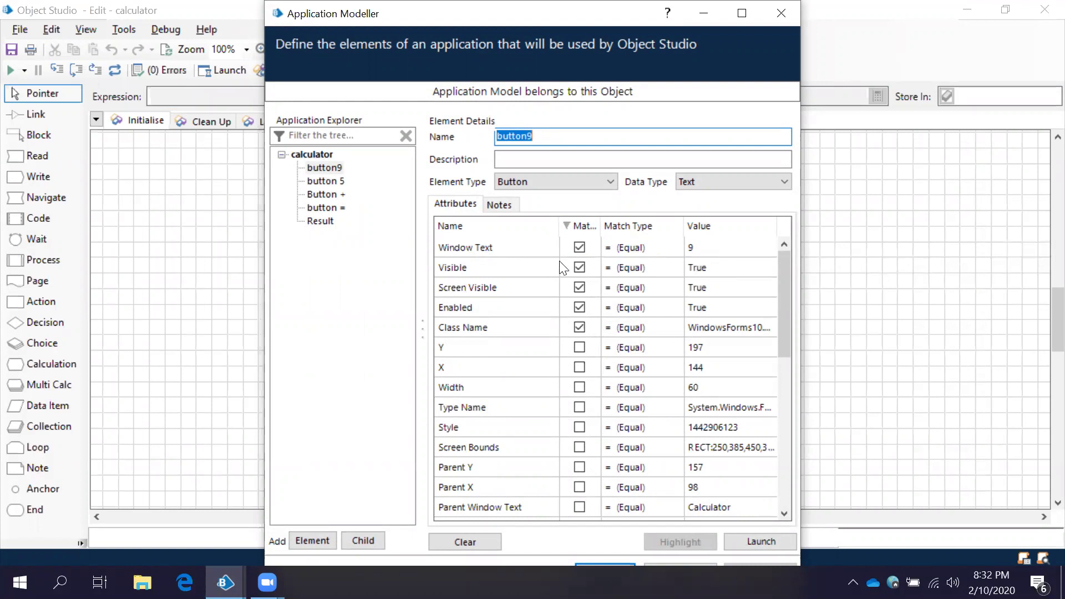
Recheck the button 5, Button +, button = and Result attributes with the model maximized.
left_click(334, 182)
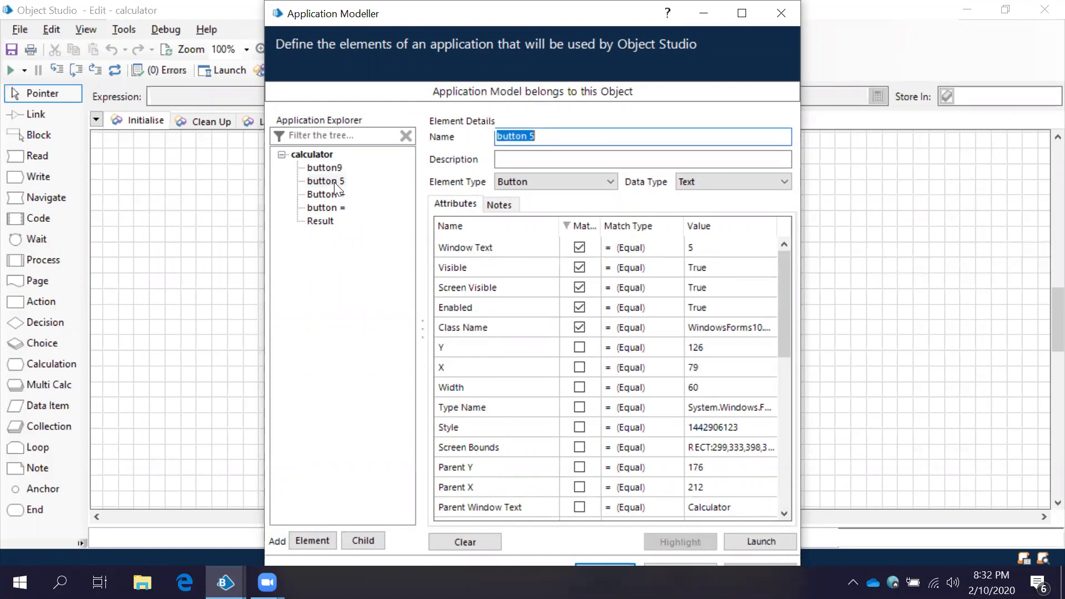
left_click(326, 194)
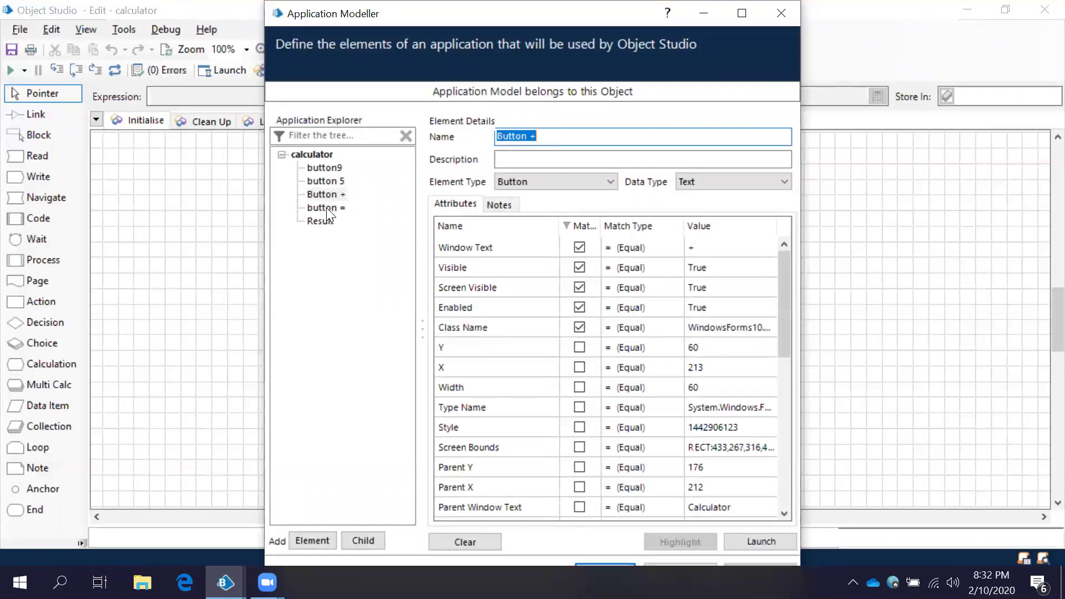
key("Escape")
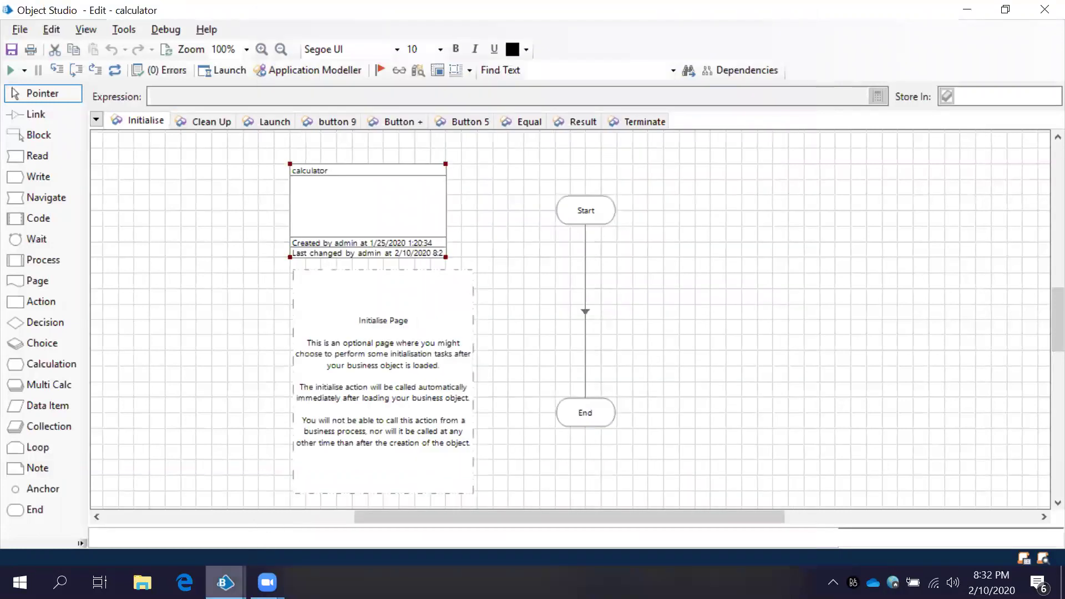
mouse_move(225, 582)
left_click(420, 485)
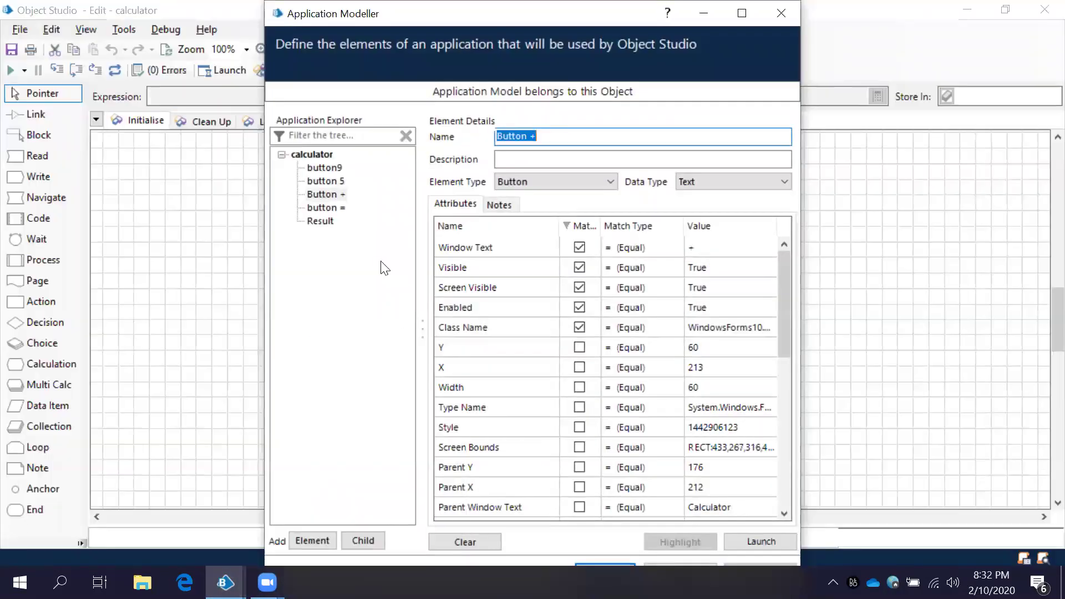
left_click(316, 206)
left_click(316, 221)
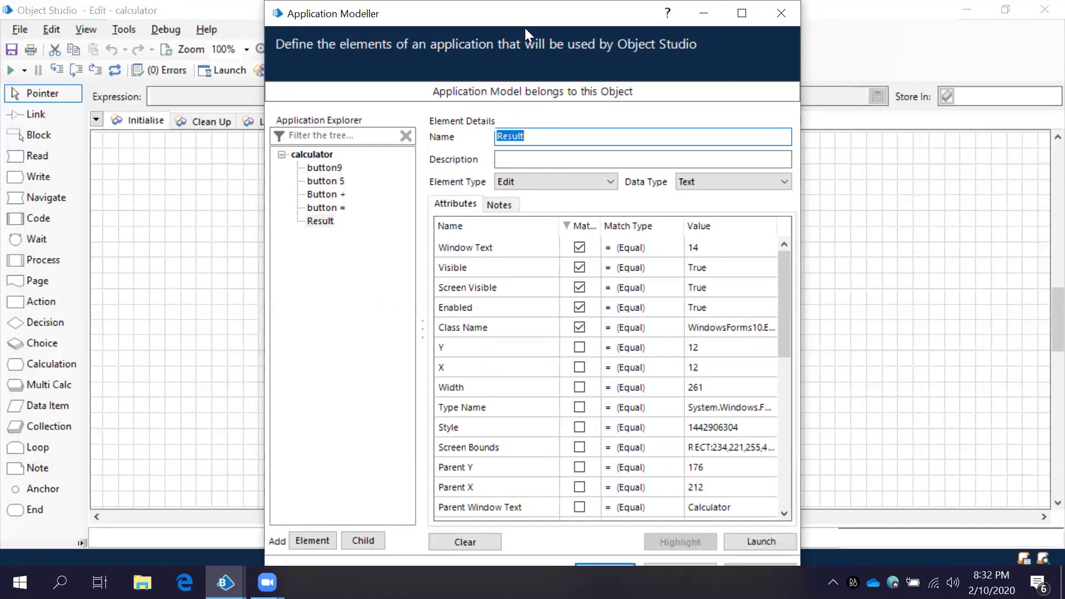
double_click(479, 7)
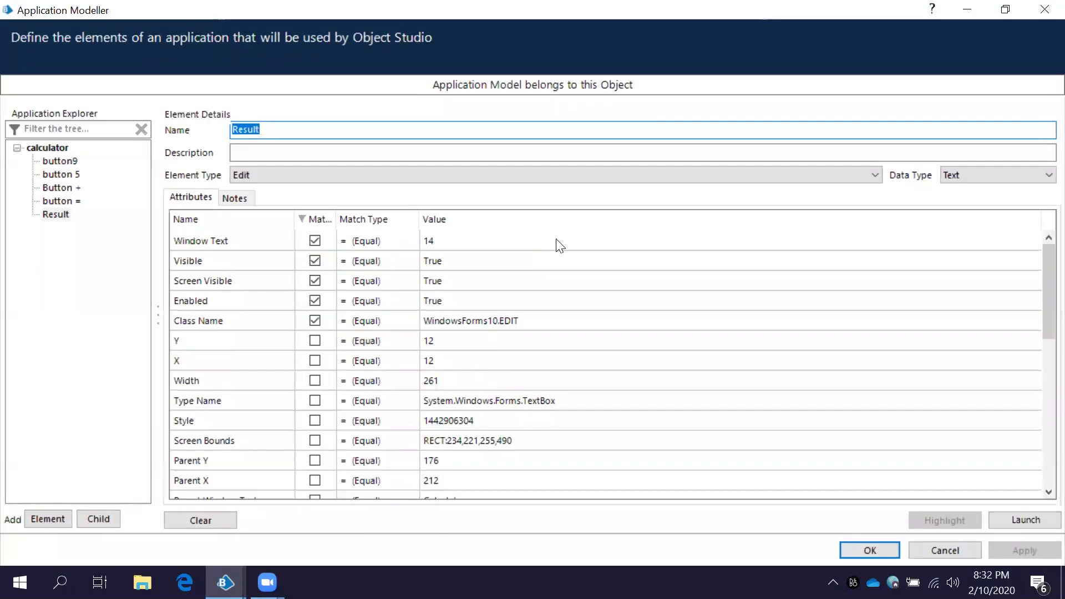
Close the application model and open Calculator_P maximized in Process Studio, selecting stage 9.
left_click(880, 547)
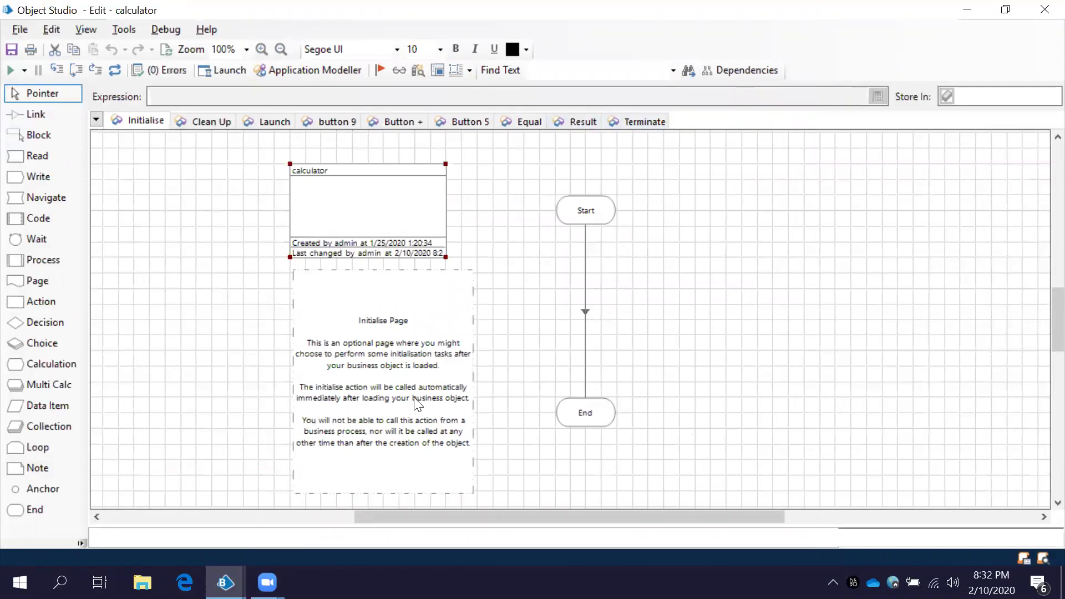
left_click(226, 582)
mouse_move(225, 582)
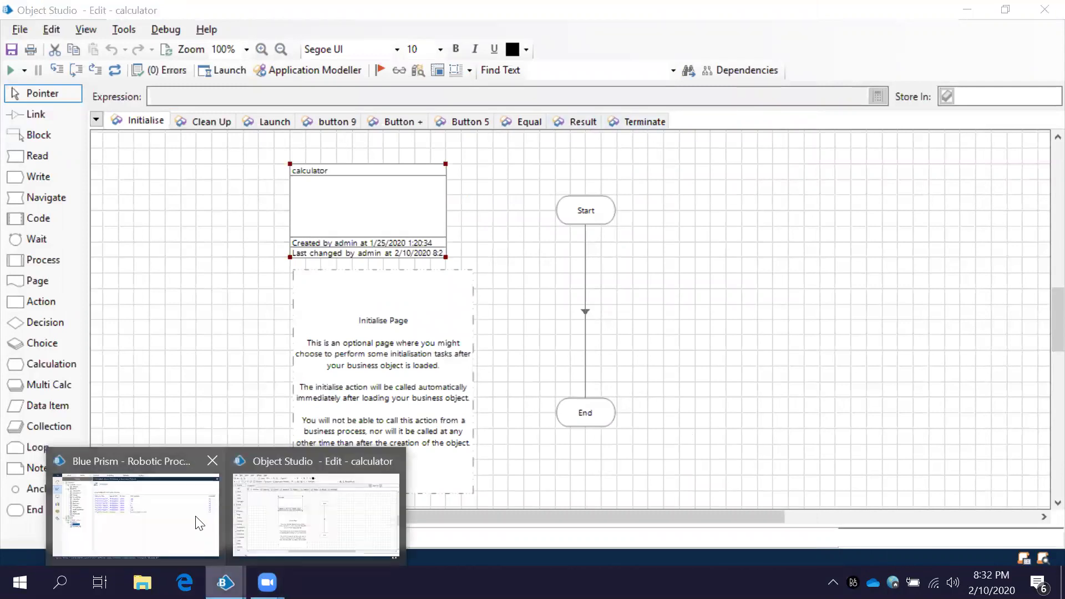
left_click(309, 524)
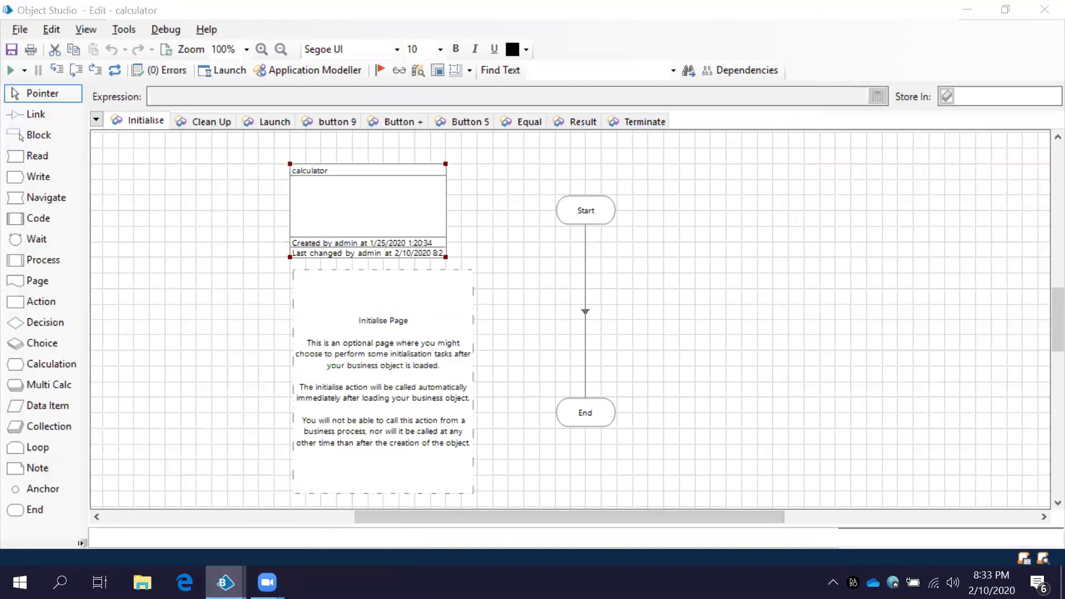
left_click(184, 516)
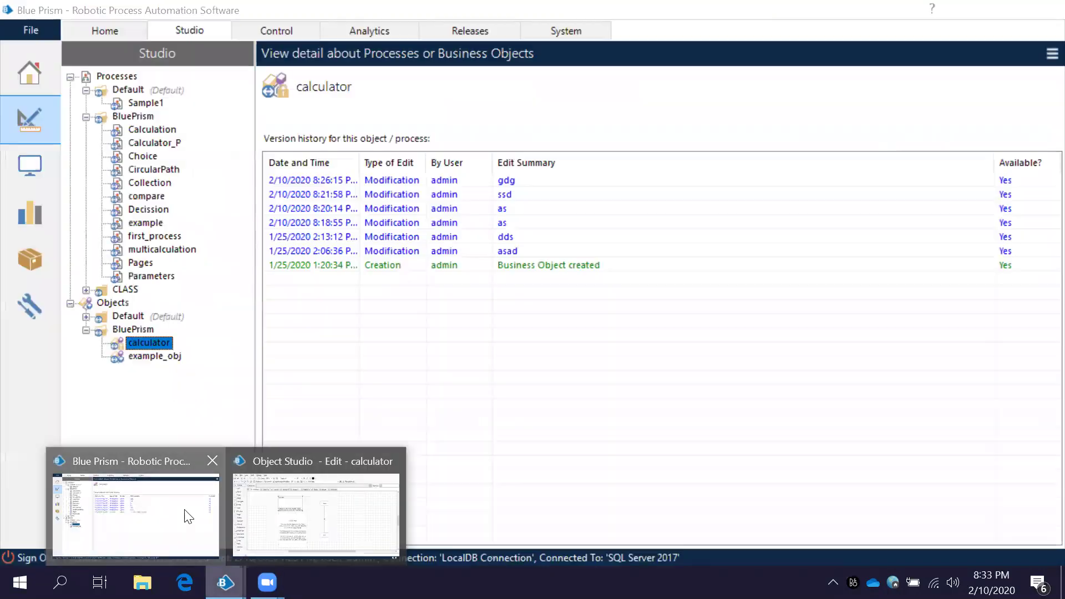
double_click(148, 143)
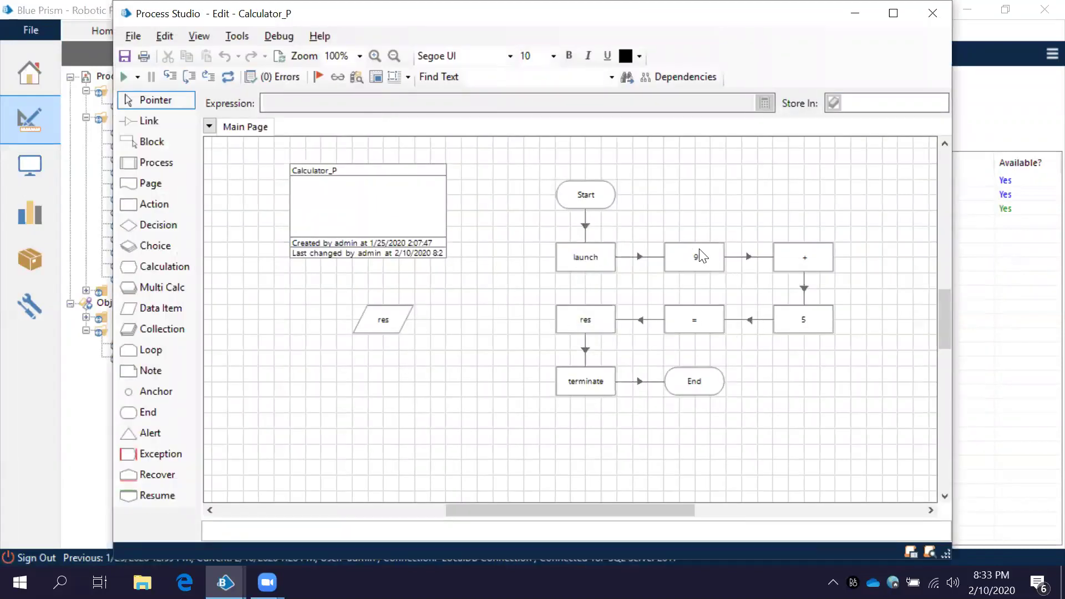
left_click(893, 14)
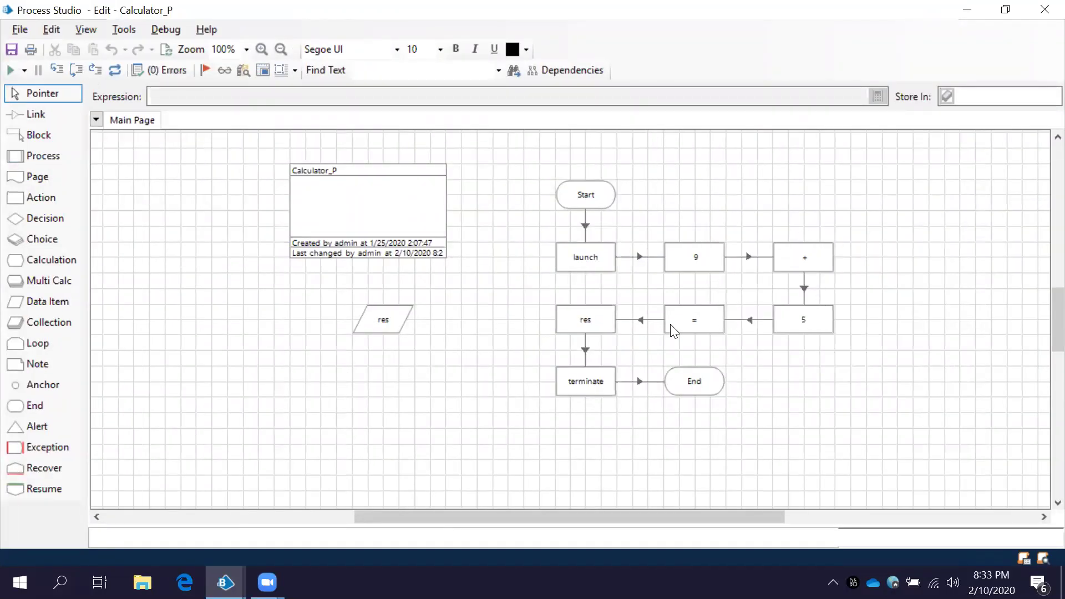
left_click(695, 252)
Replace the 5 stage with a pasted copy of the 9 stage.
right_click(695, 251)
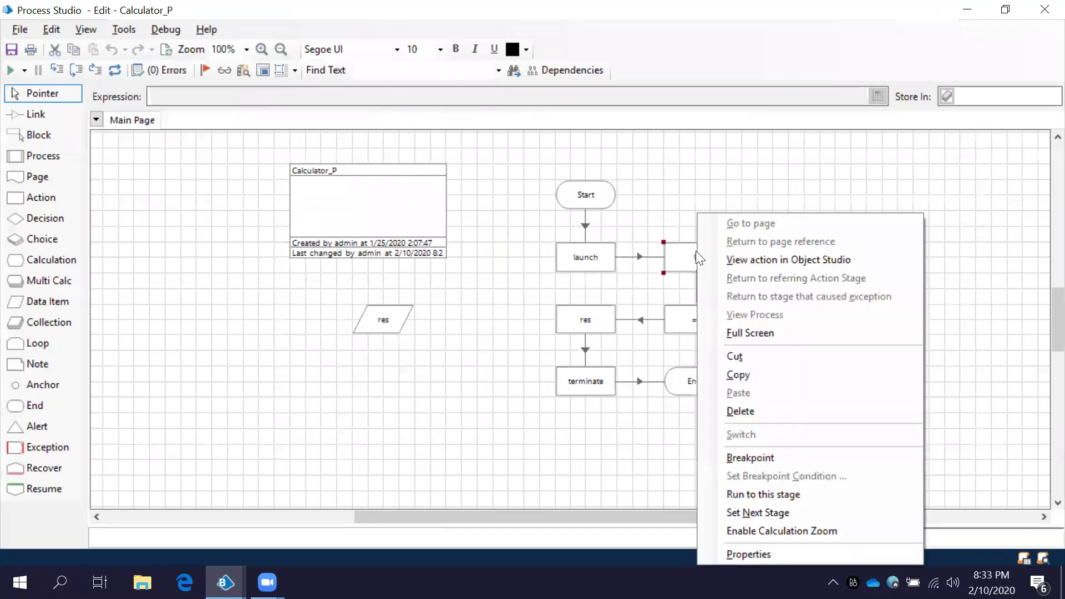
left_click(744, 376)
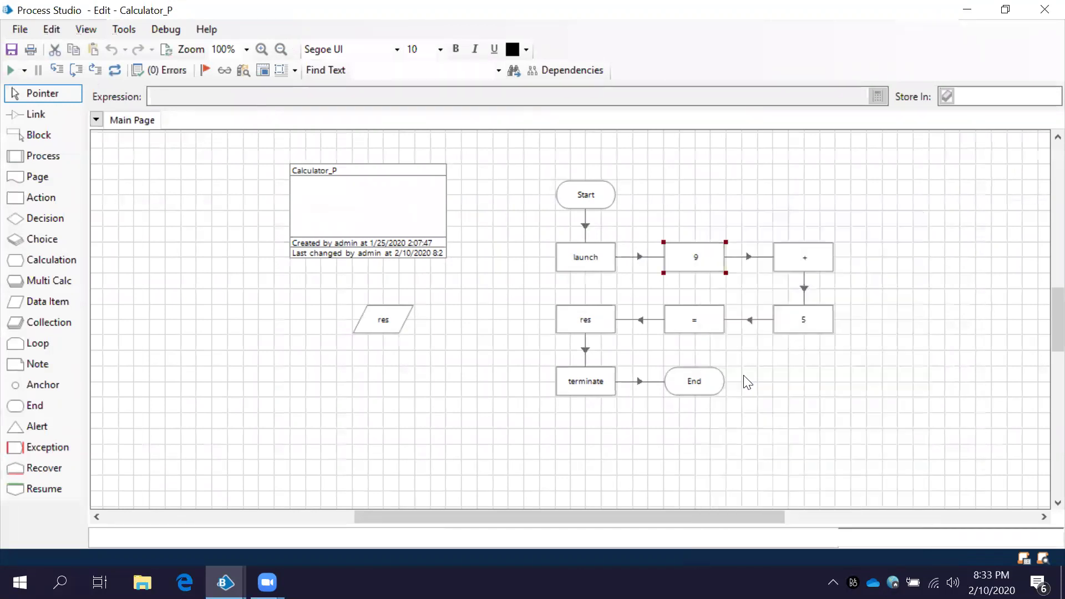
right_click(877, 317)
left_click(883, 392)
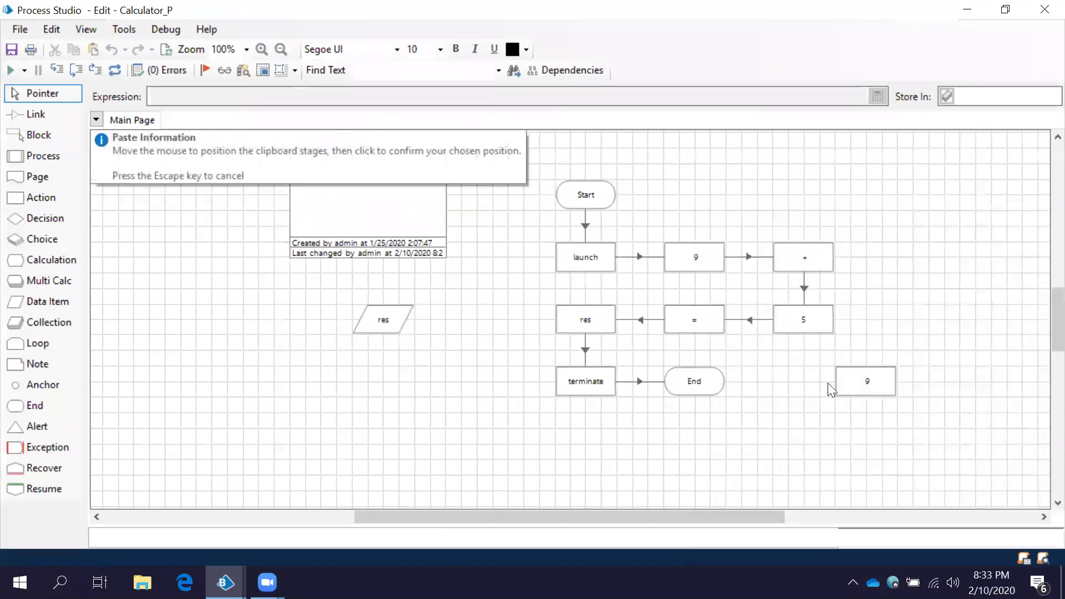
left_click(805, 370)
left_click(810, 320)
key("Delete")
left_click_drag(808, 361, 804, 317)
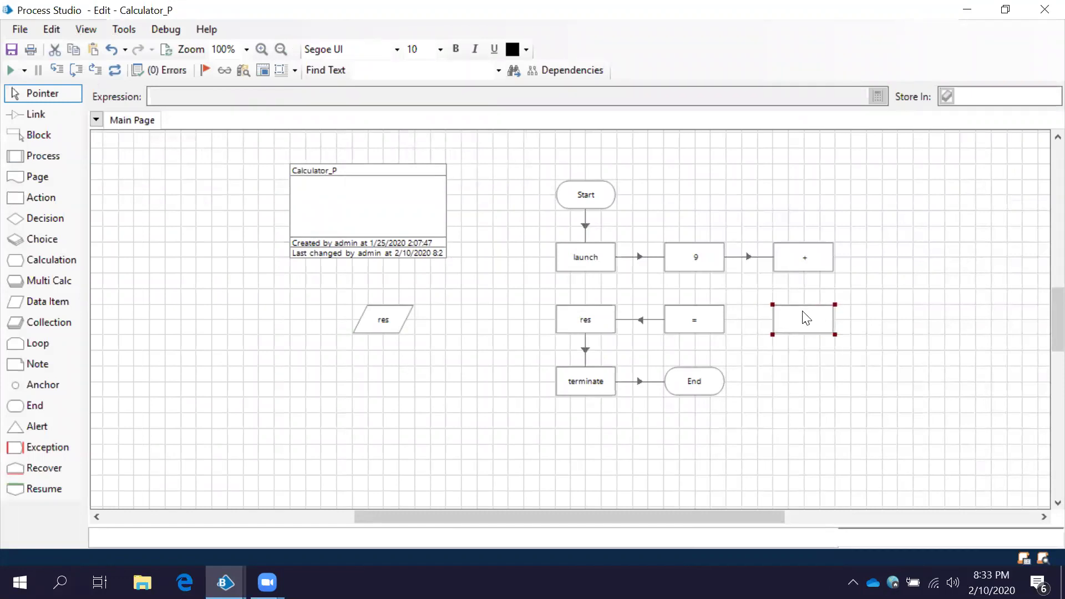
Link + through the new 9 stage to =, and save with a summary.
left_click(73, 116)
mouse_move(823, 266)
left_mouse_down()
mouse_move(812, 307)
mouse_move(711, 327)
left_mouse_up()
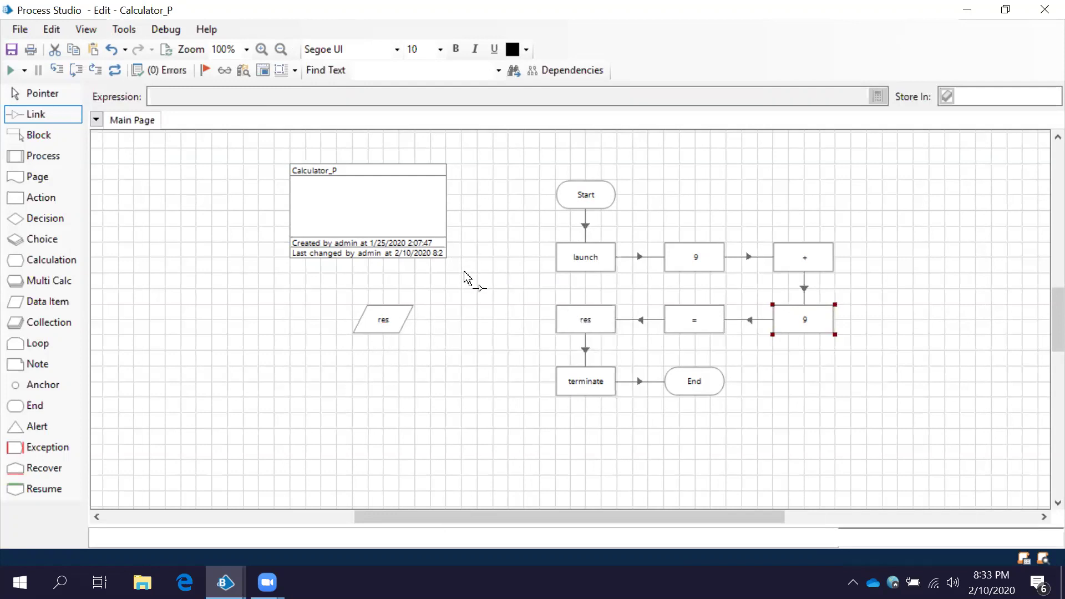
key("ctrl+s")
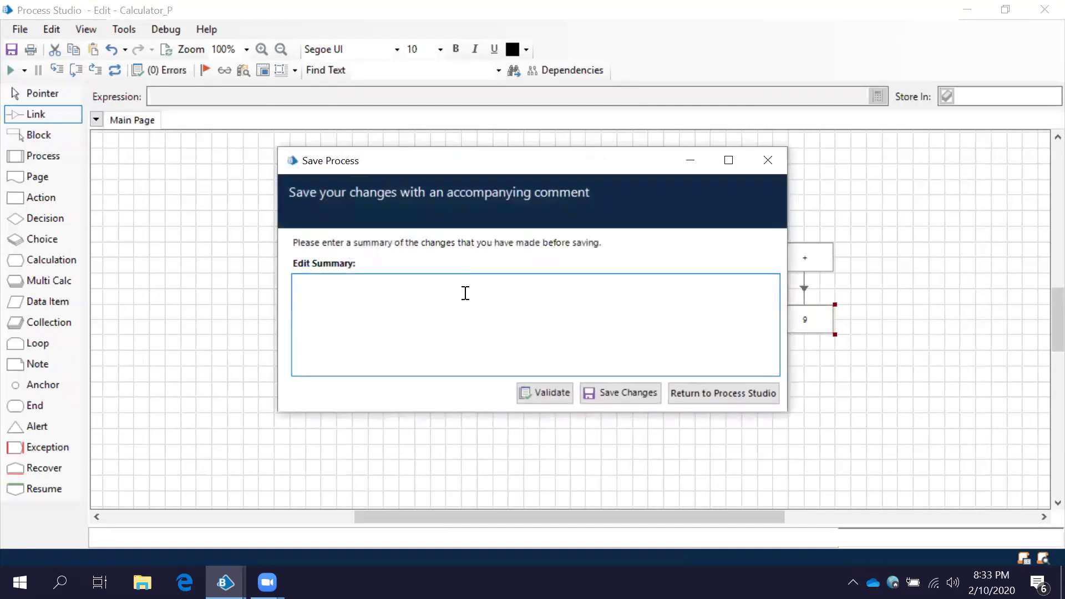
type("as")
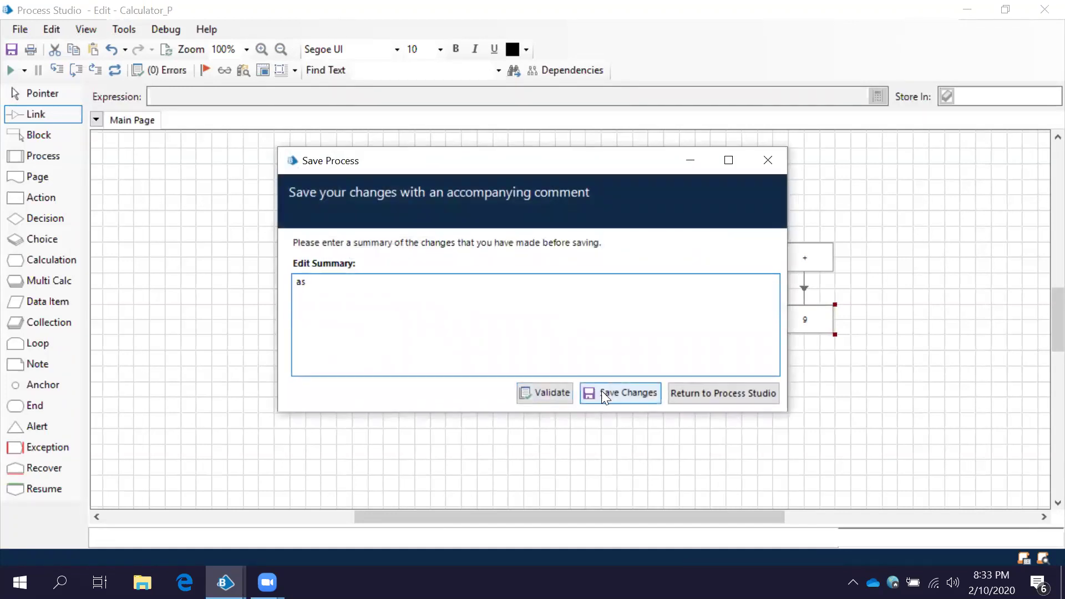
left_click(607, 392)
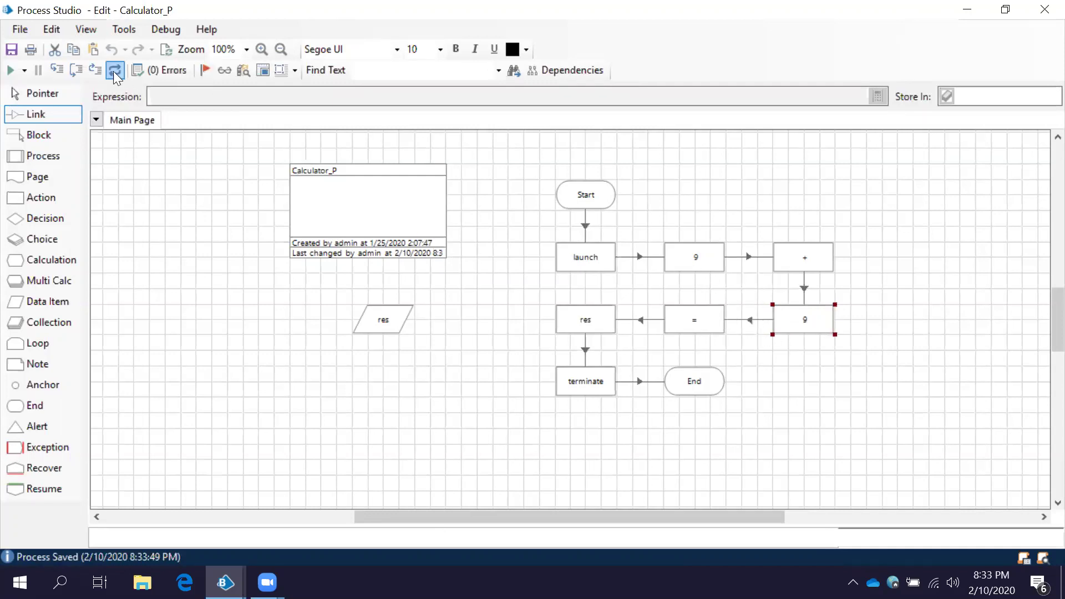
Run Calculator_P, which shows 18 but fails at the res read stage.
left_click(24, 71)
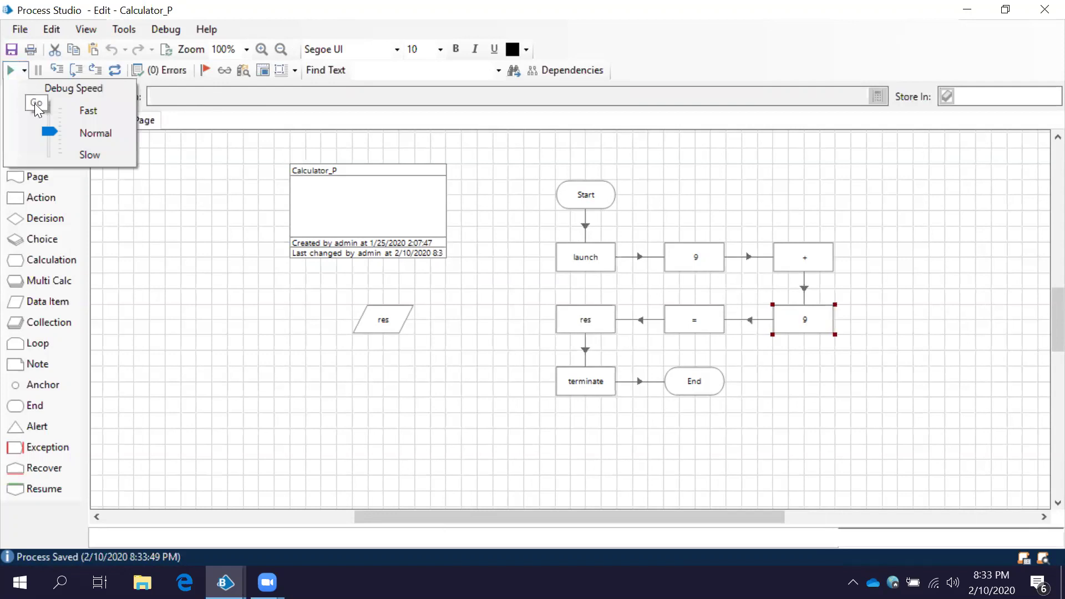
left_click(123, 208)
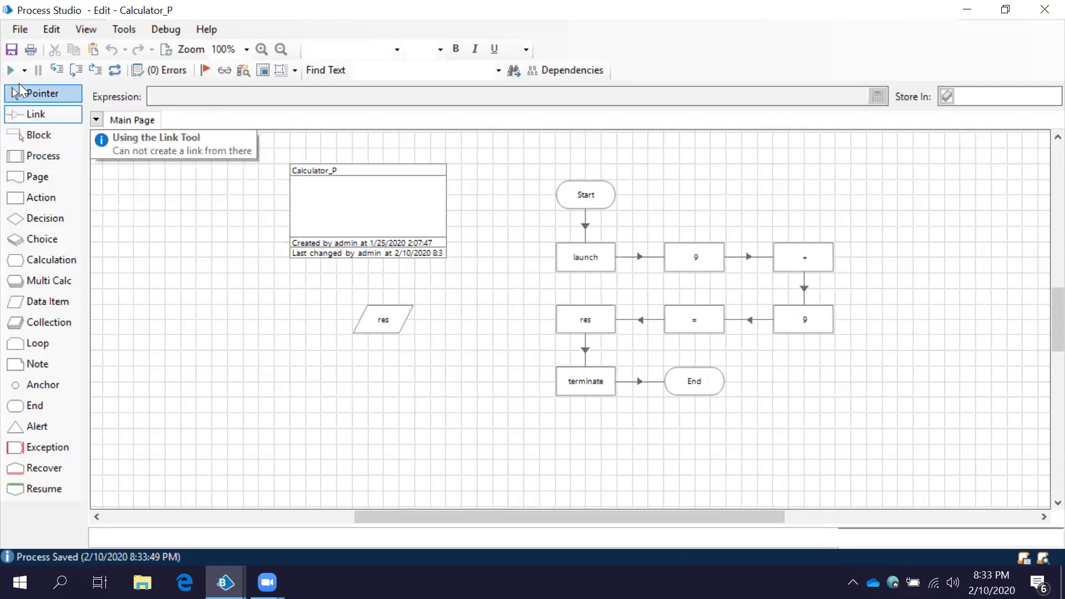
left_click(11, 72)
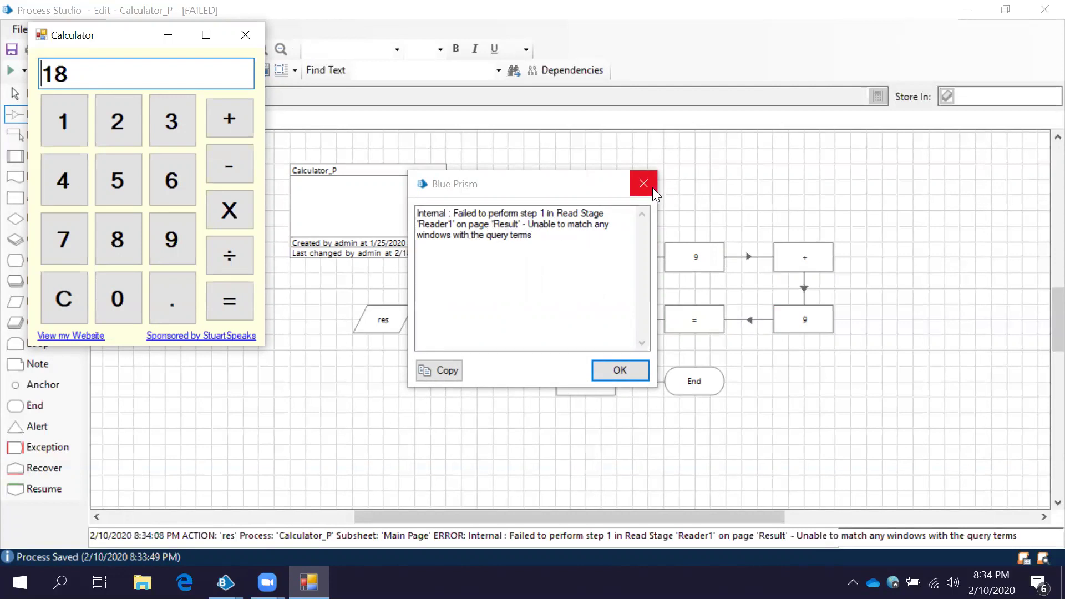
left_click(616, 366)
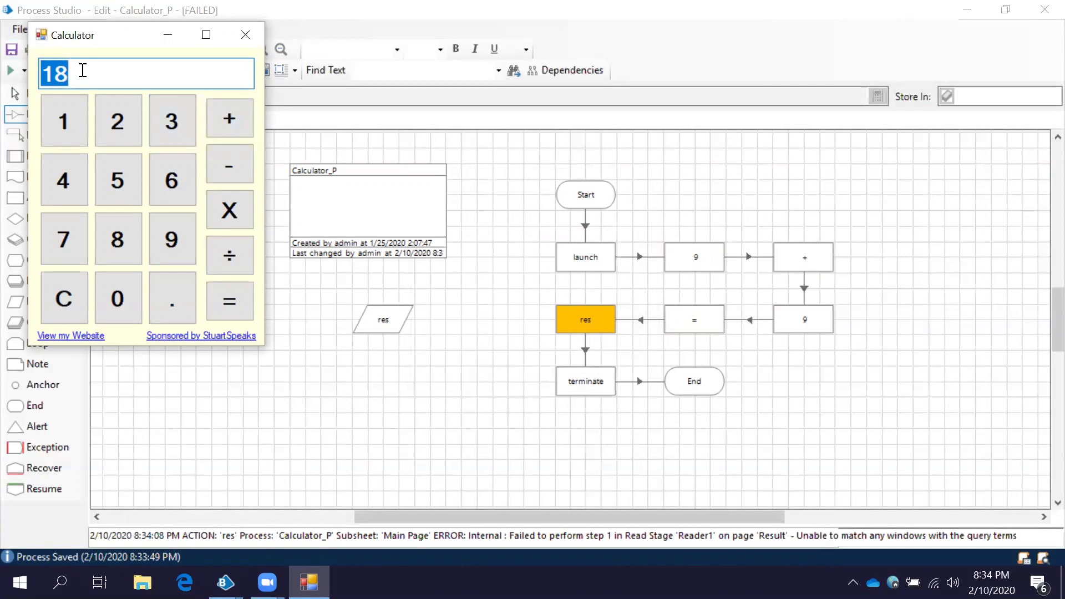
Open the res action in Object Studio and confirm Reader1 reads the Result element's text.
right_click(593, 317)
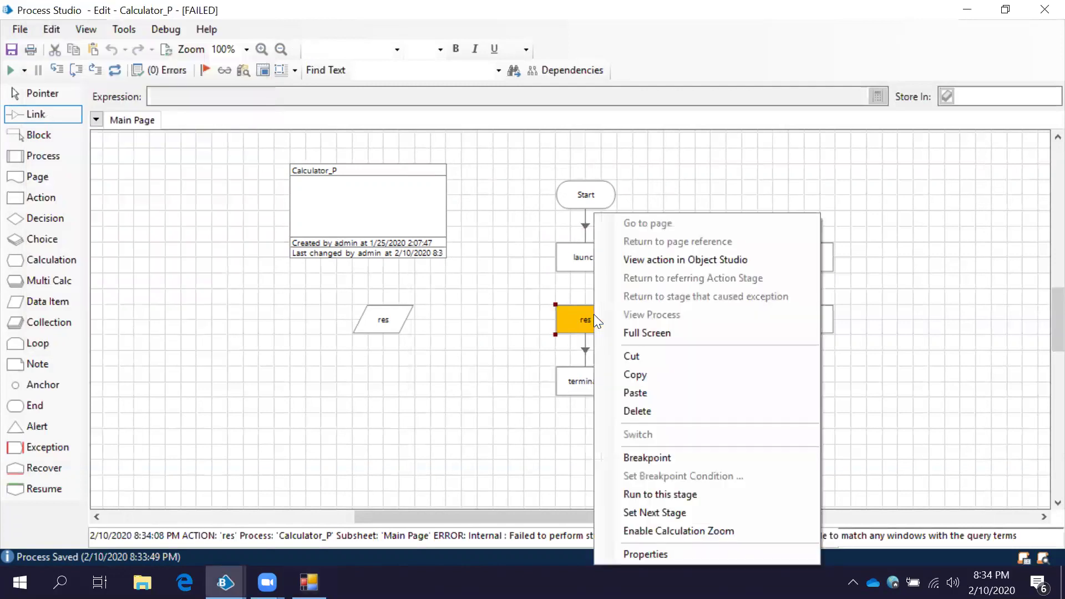
left_click(656, 260)
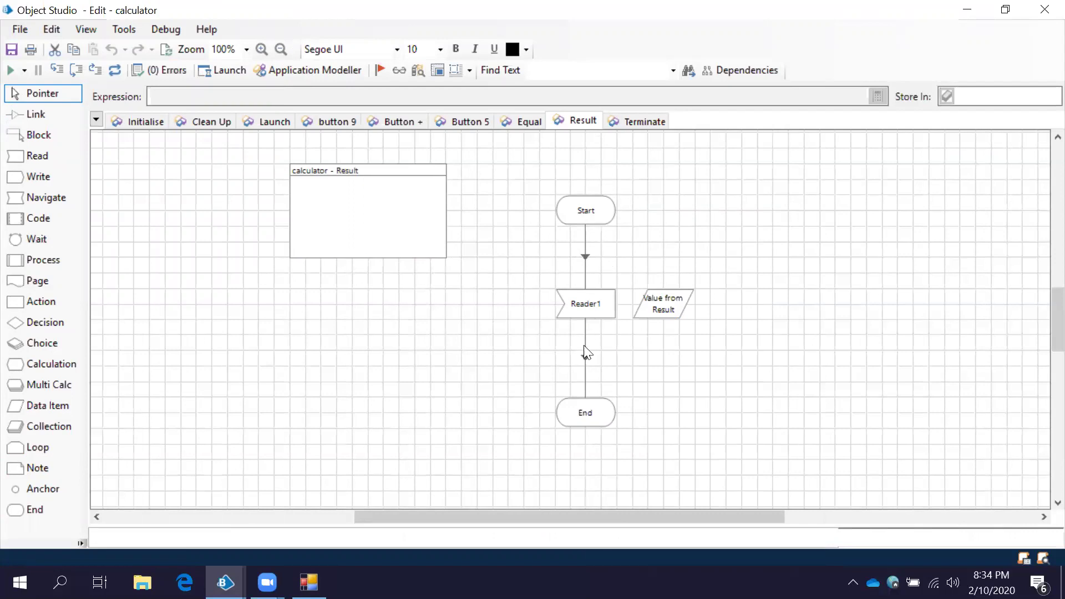
double_click(596, 304)
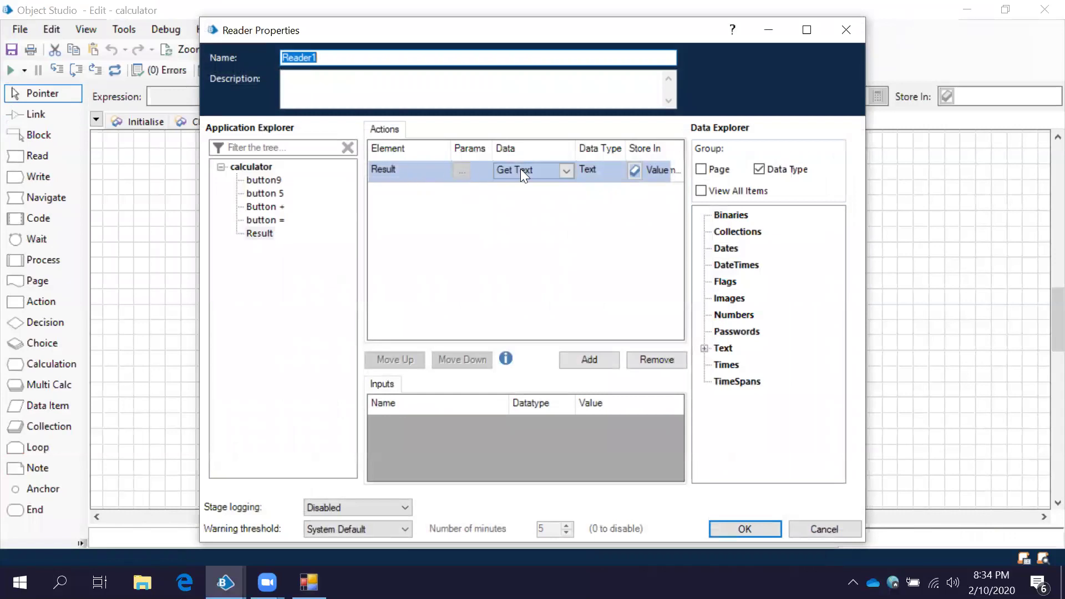
left_click(751, 537)
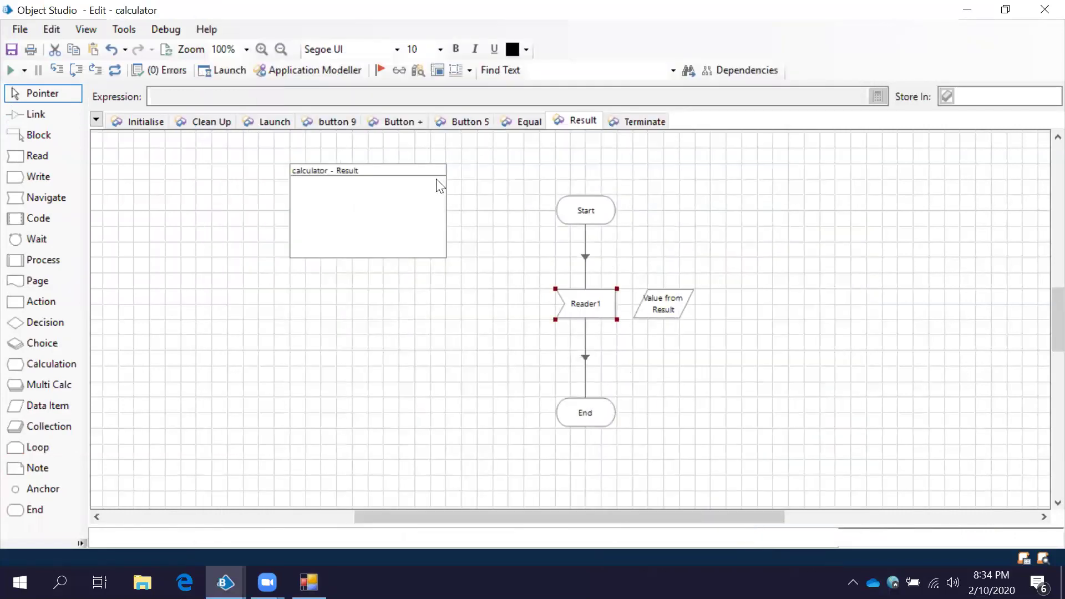
Sort Result's attributes by Match?, showing Window Text 14 while the calculator shows 18.
left_click(317, 69)
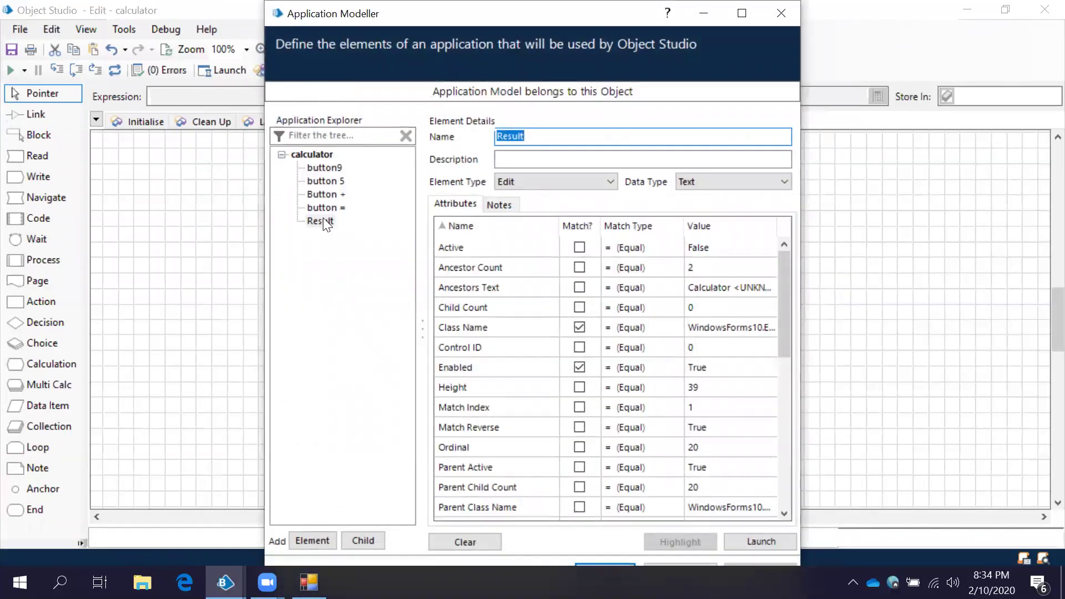
left_click(323, 220)
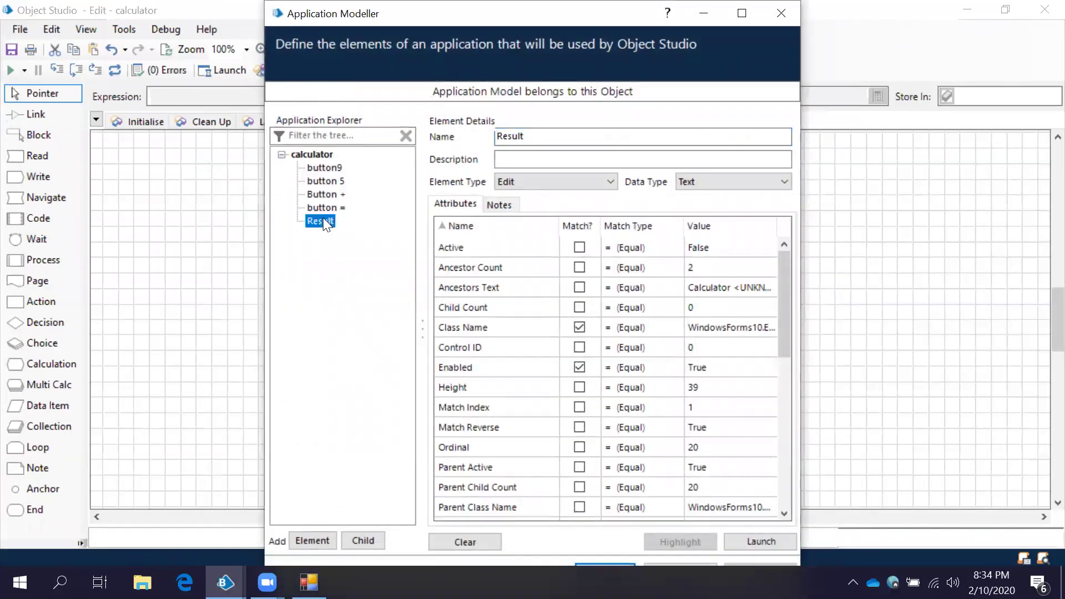
left_click(570, 226)
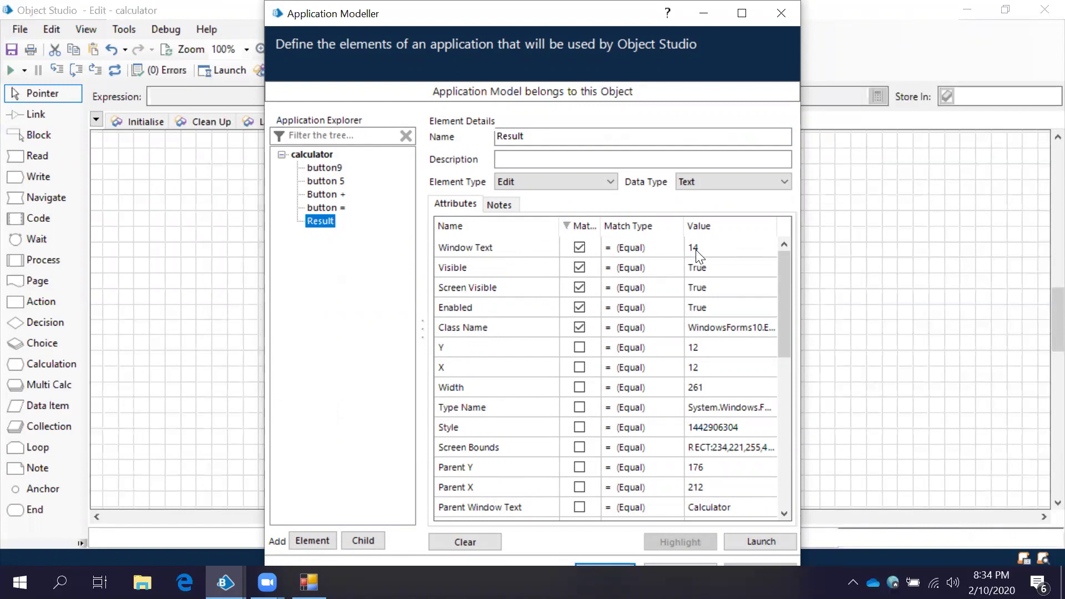
left_click(308, 583)
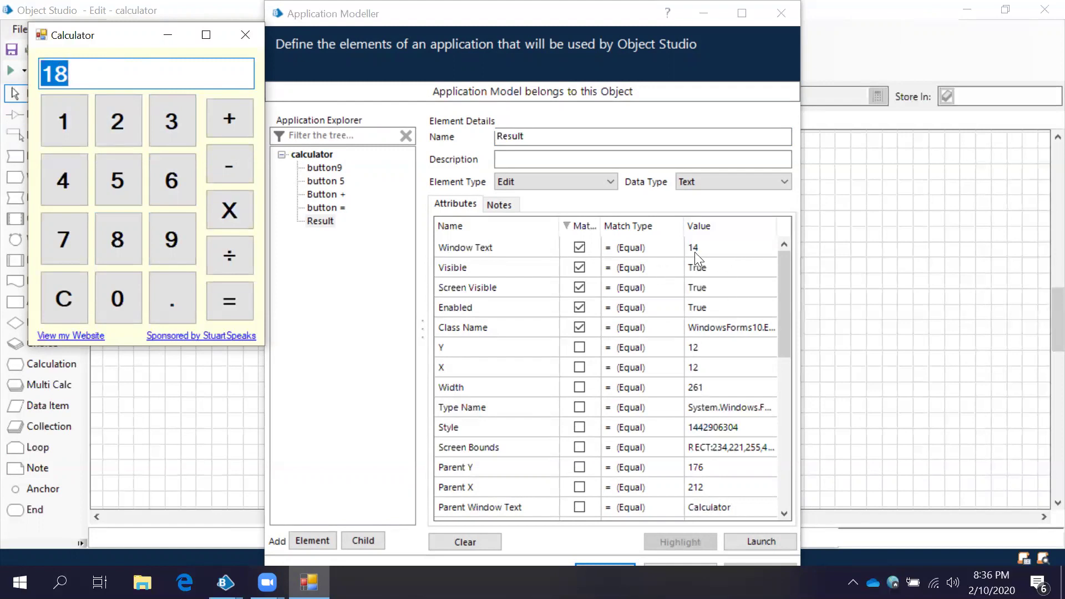
Uncheck Window Text matching on the Result element, apply, and close Application Modeller.
left_click(580, 248)
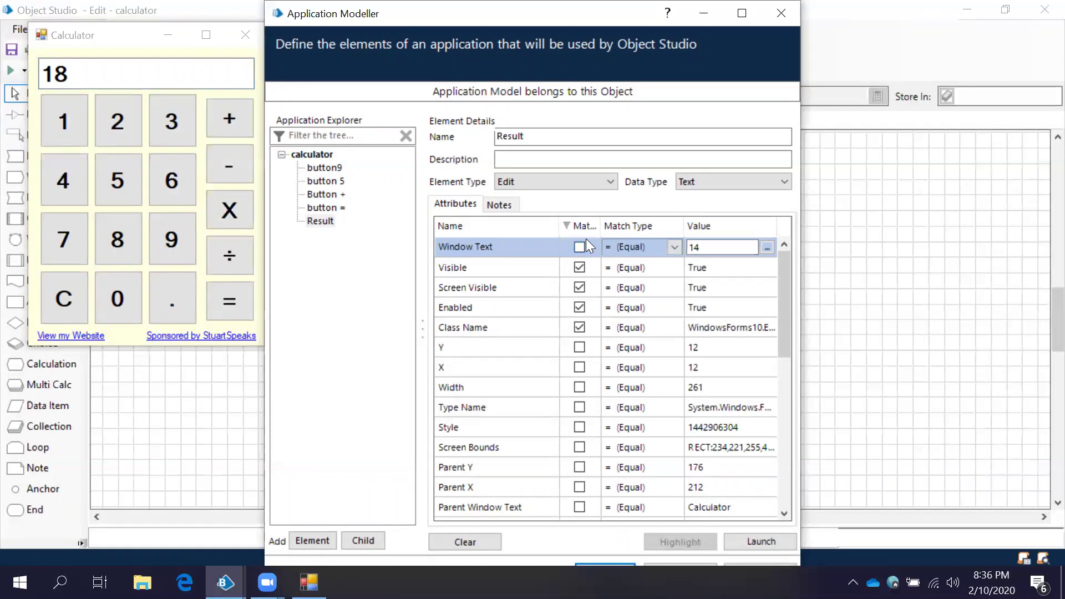
left_click(583, 225)
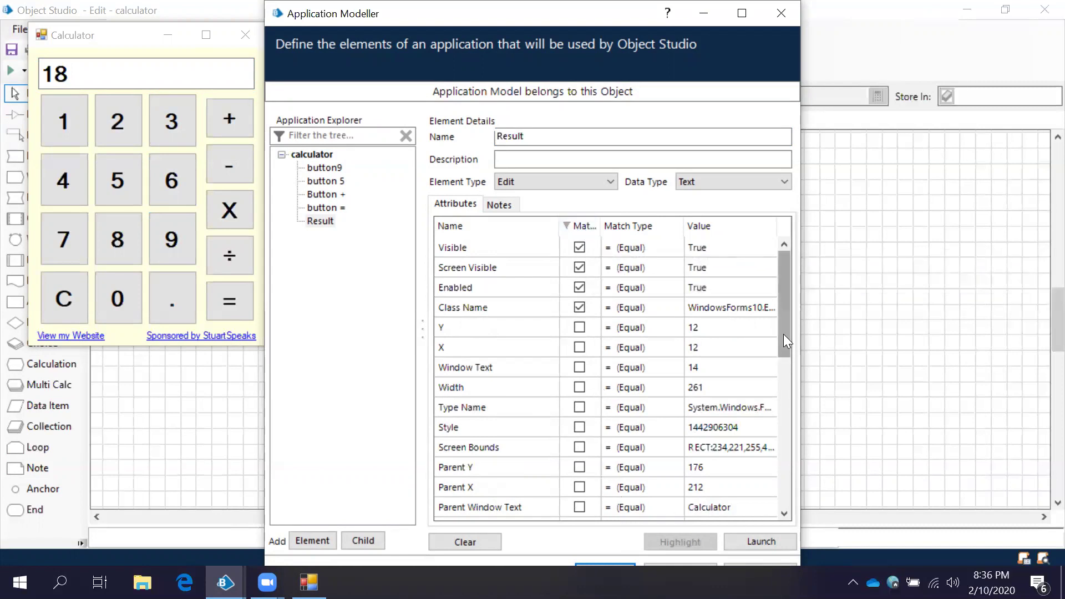
left_click_drag(782, 333, 785, 492)
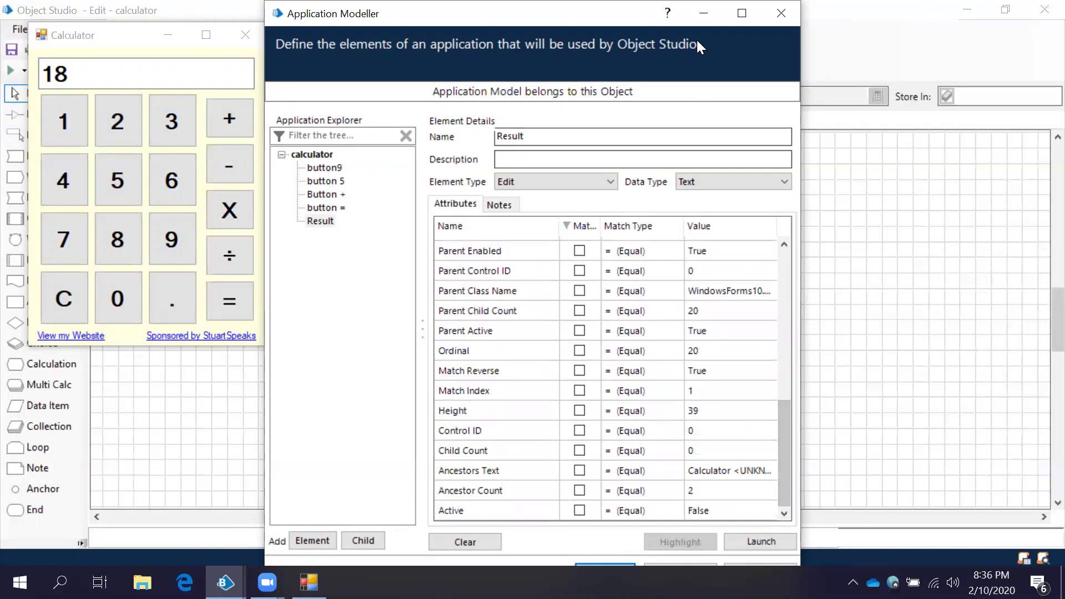
left_click_drag(474, 23, 369, 22)
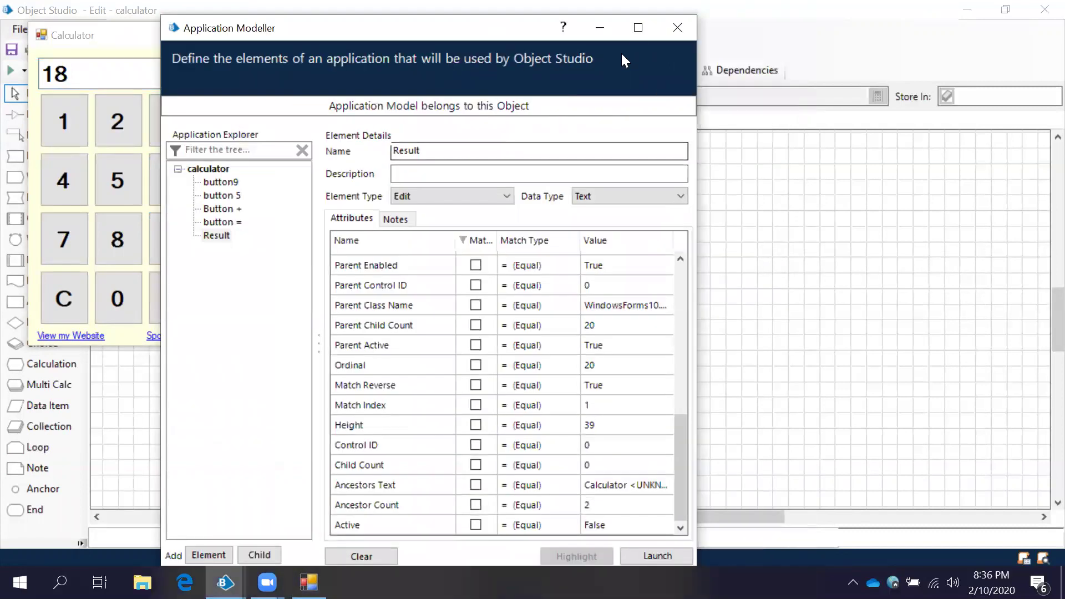
left_click(637, 28)
left_click(1023, 550)
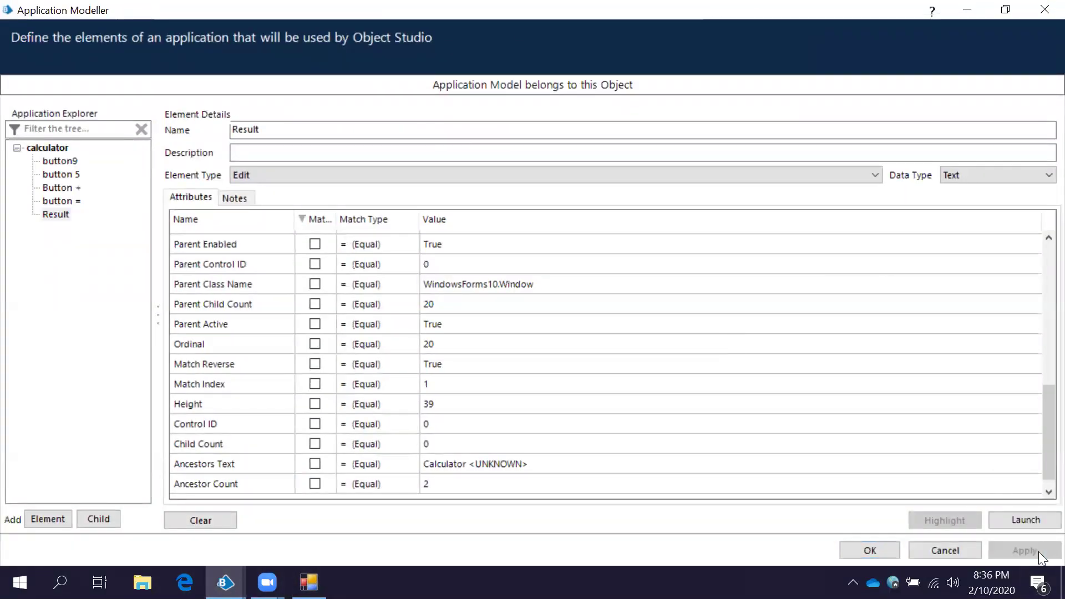
left_click(870, 550)
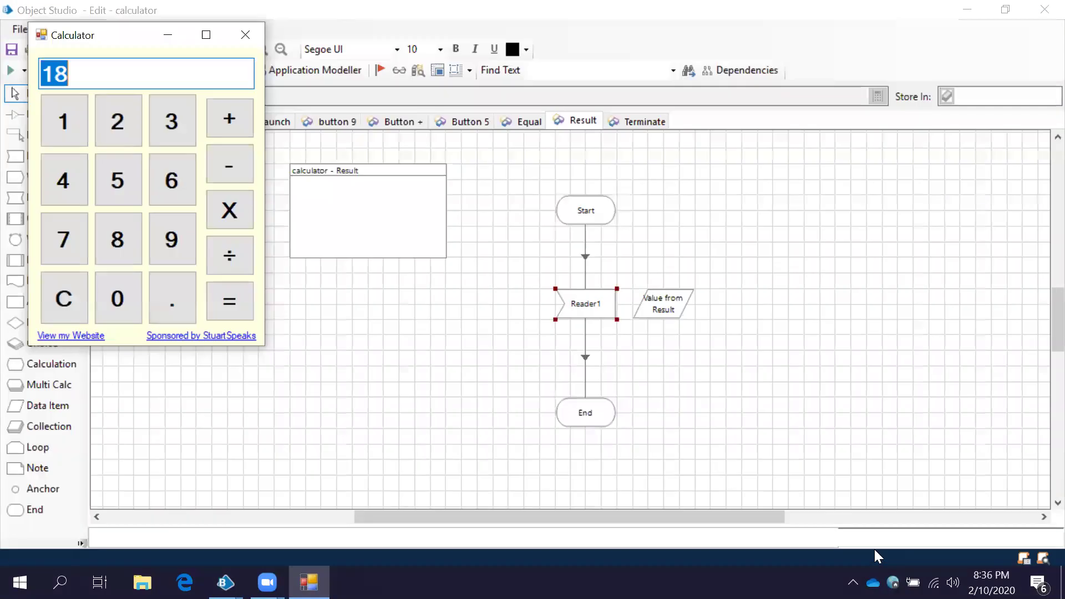
Close the calculator, save the business object with a summary, and return to Calculator_P.
left_click(244, 38)
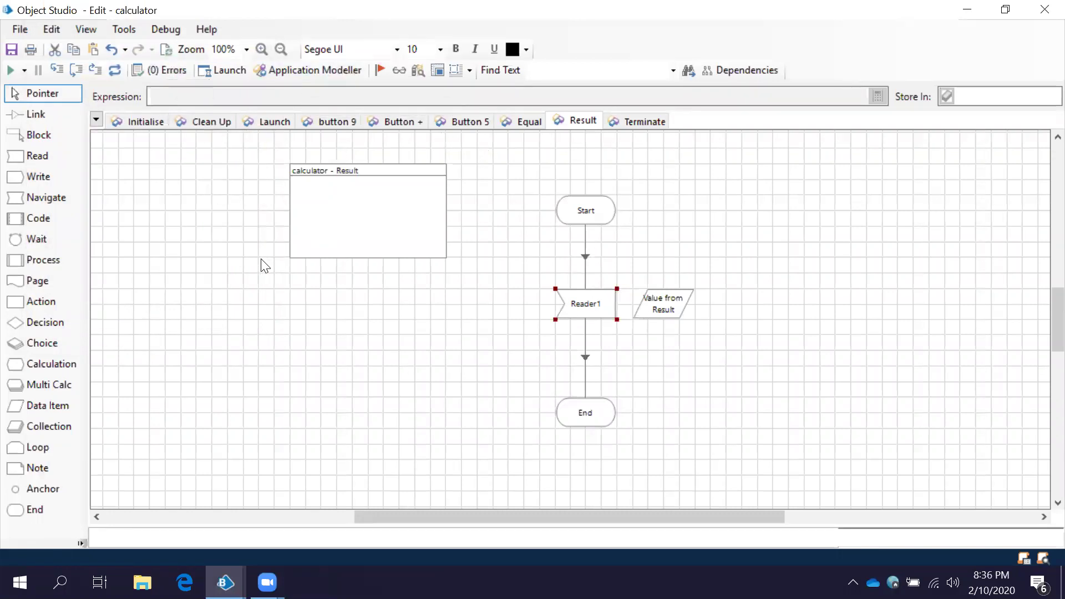
key("ctrl+s")
type("sdsd")
left_click(627, 397)
mouse_move(225, 583)
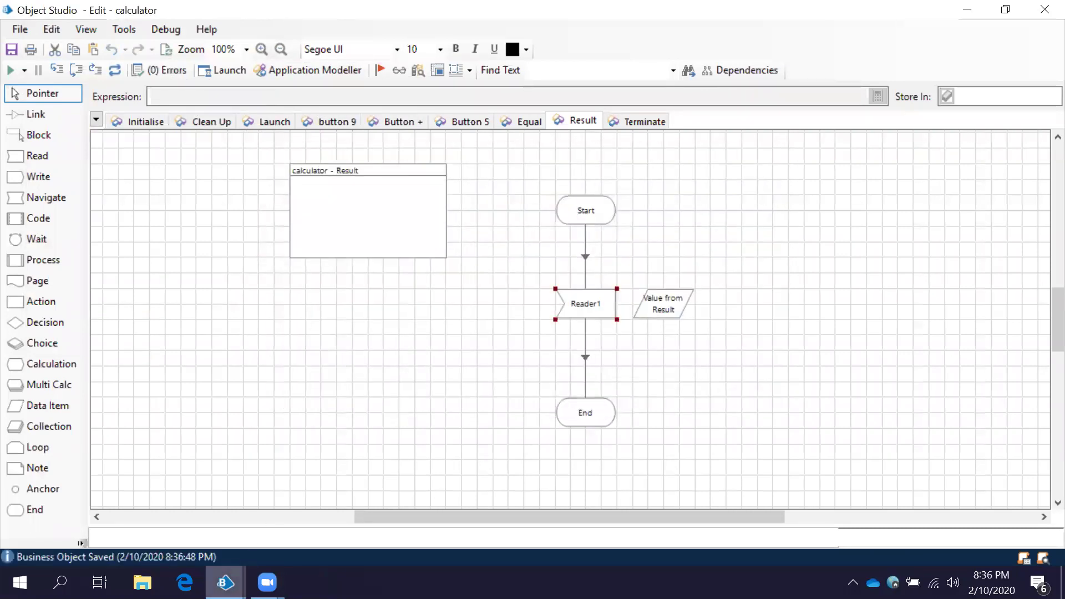
left_click(292, 511)
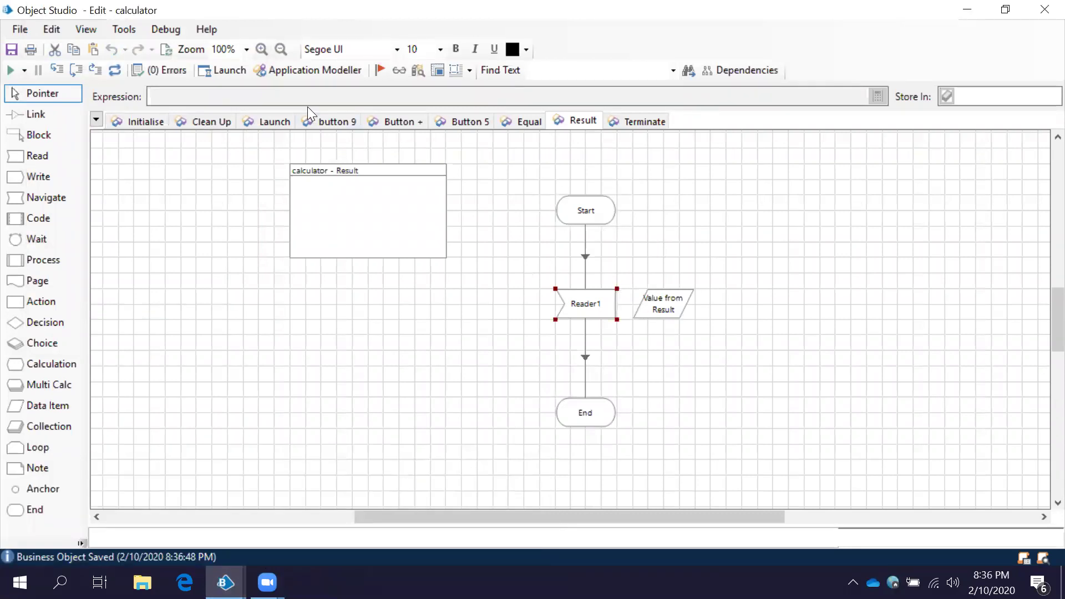
left_click(225, 582)
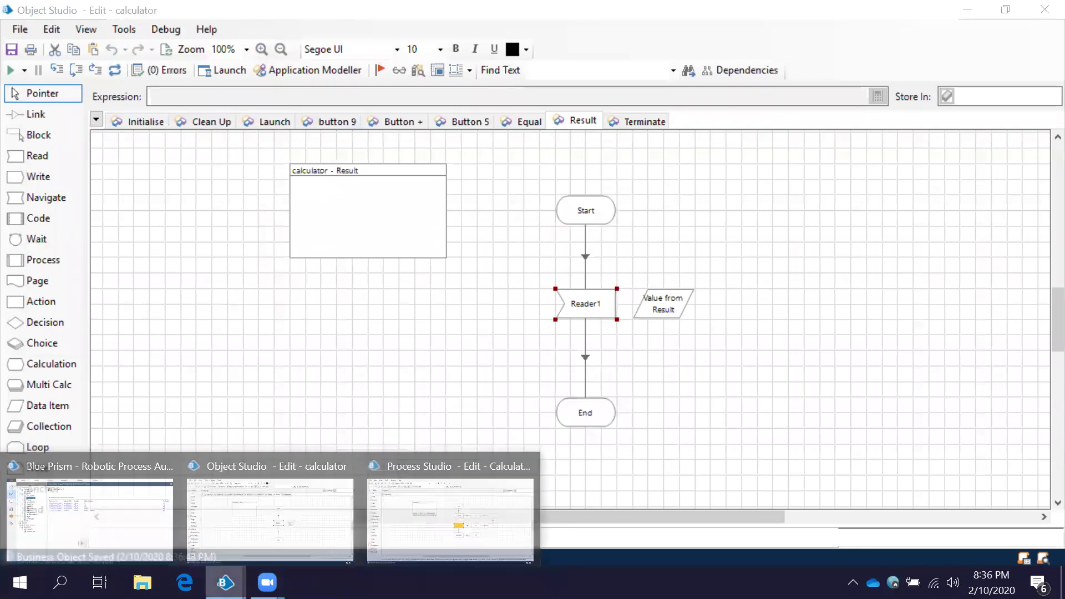
left_click(510, 511)
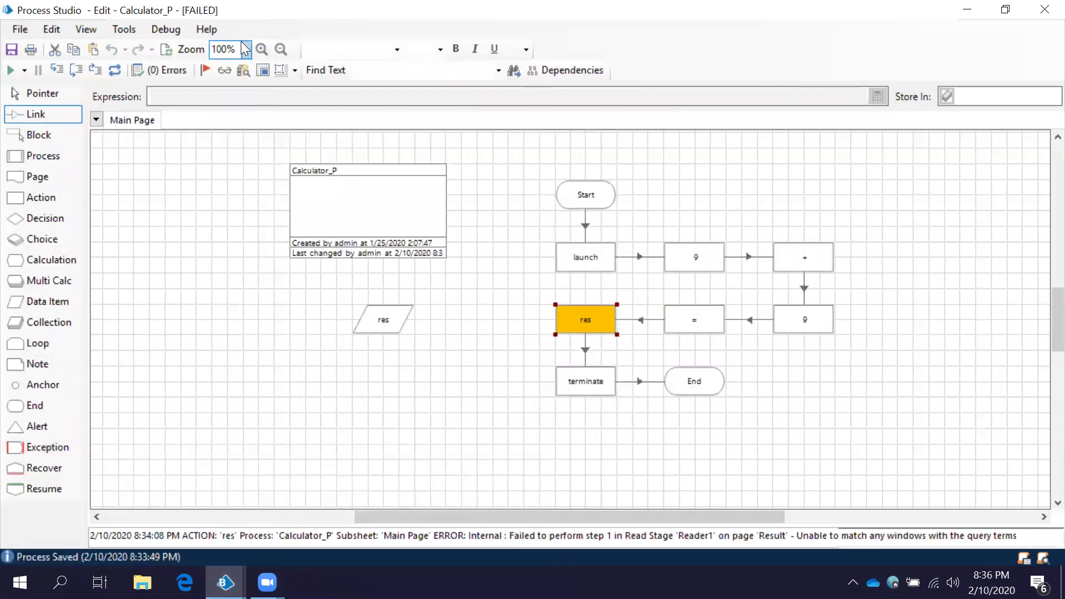
Reset the failed Calculator_P run and start it again.
left_click(163, 50)
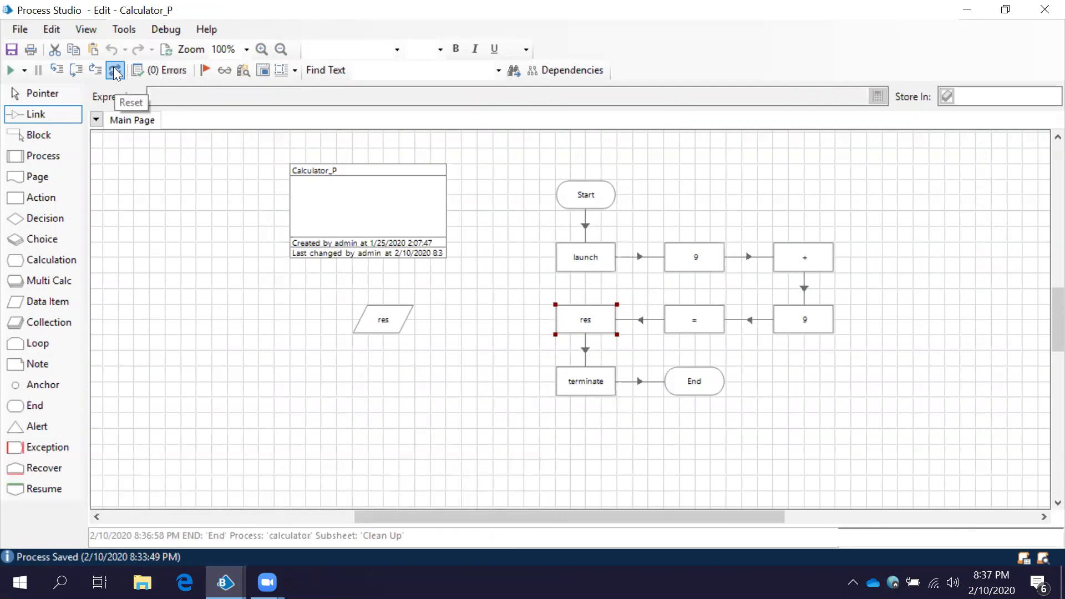
left_click(11, 72)
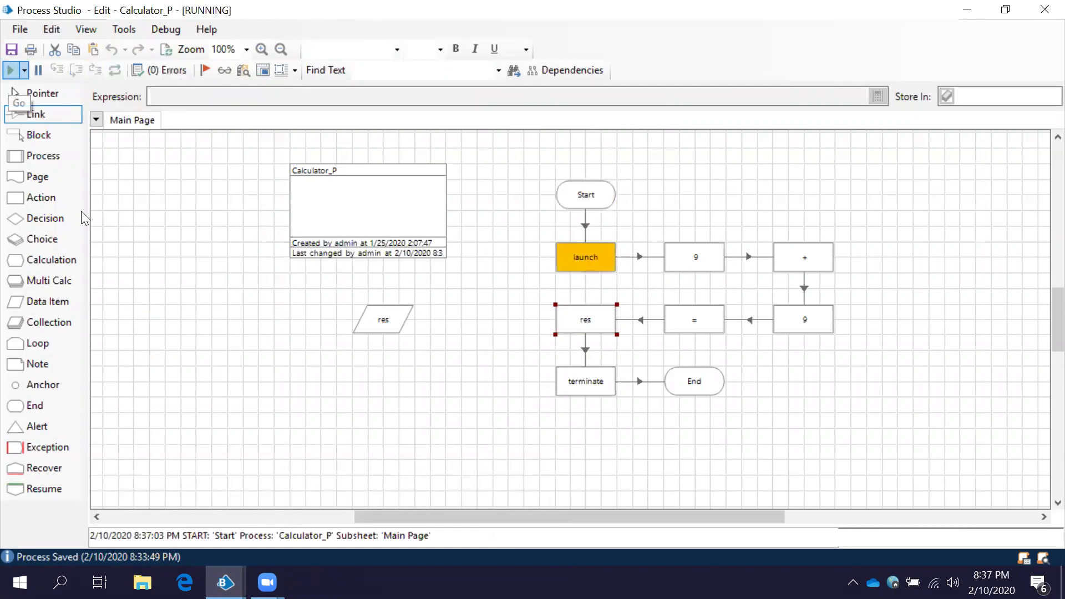